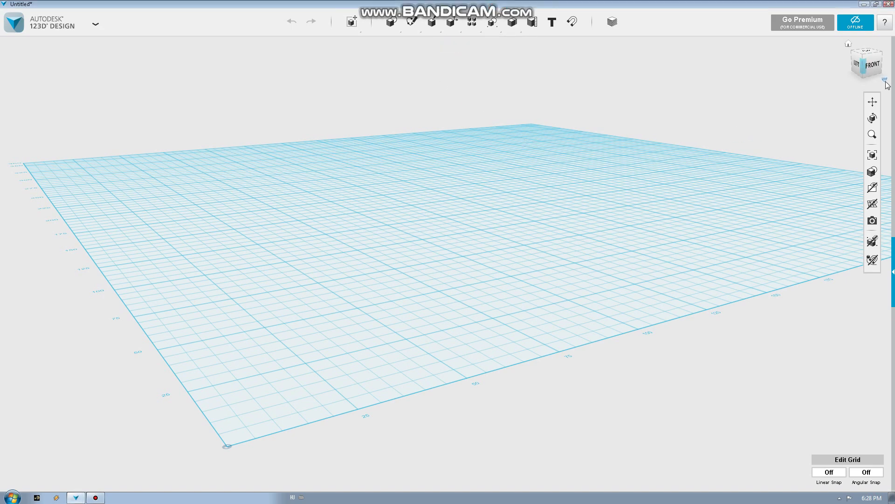
- Switch to an orthographic top-down view and pan and zoom toward the grid's origin corner
click(886, 82)
click(821, 95)
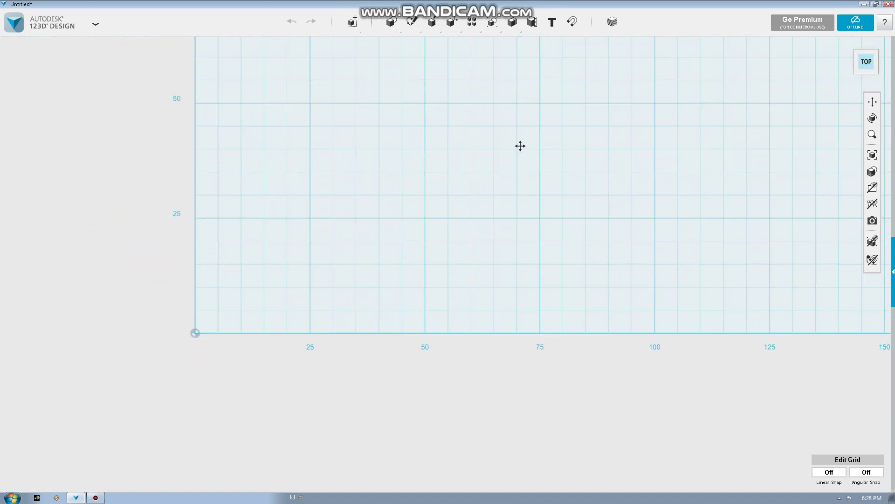
middle_drag(525, 140, 368, 378)
scroll(354, 412, down, 1)
scroll(358, 410, down, 1)
mouse_move(453, 227)
middle_down()
mouse_move(434, 232)
mouse_move(416, 255)
middle_up()
mouse_move(411, 22)
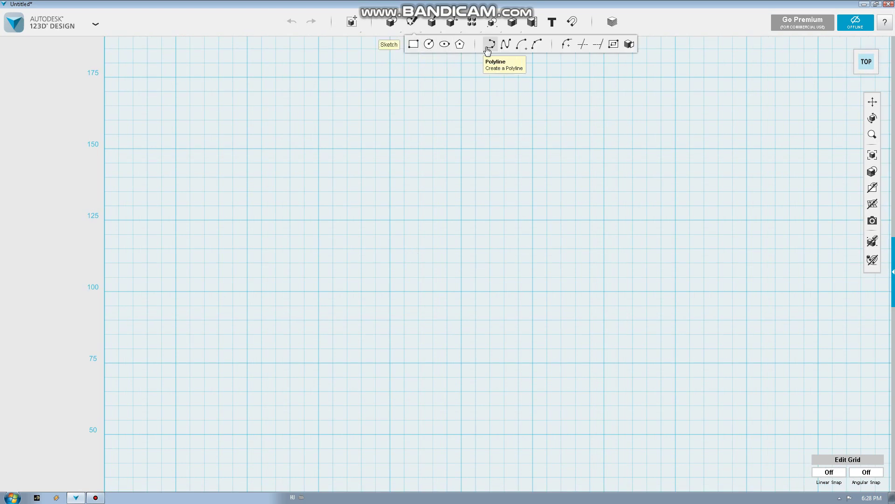
scroll(349, 152, down, 1)
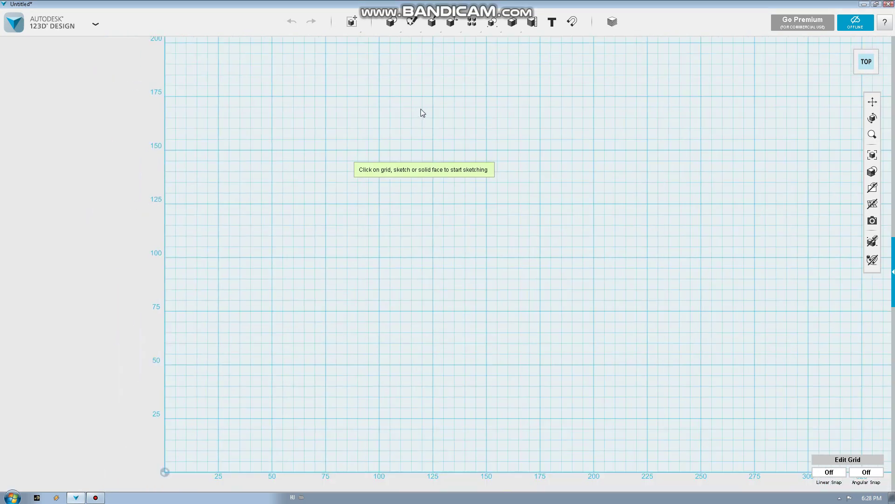
- Set linear snap to 1 and pick the grid as the sketch plane
click(829, 472)
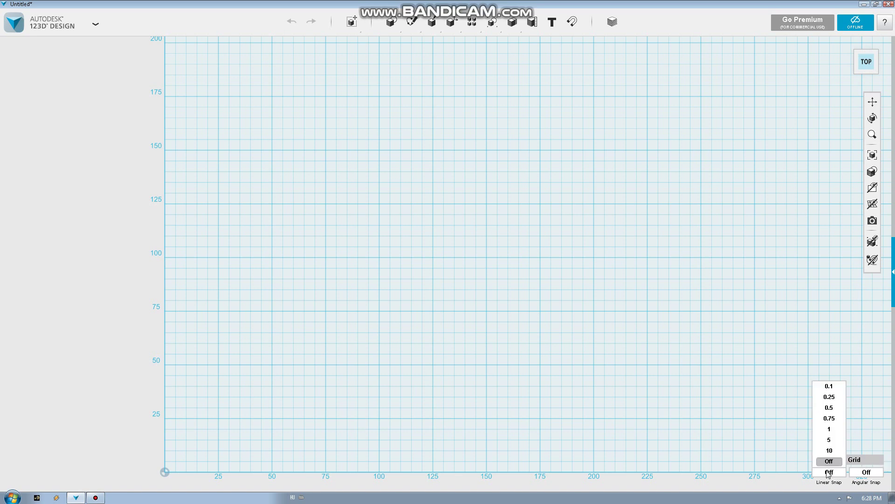
click(827, 432)
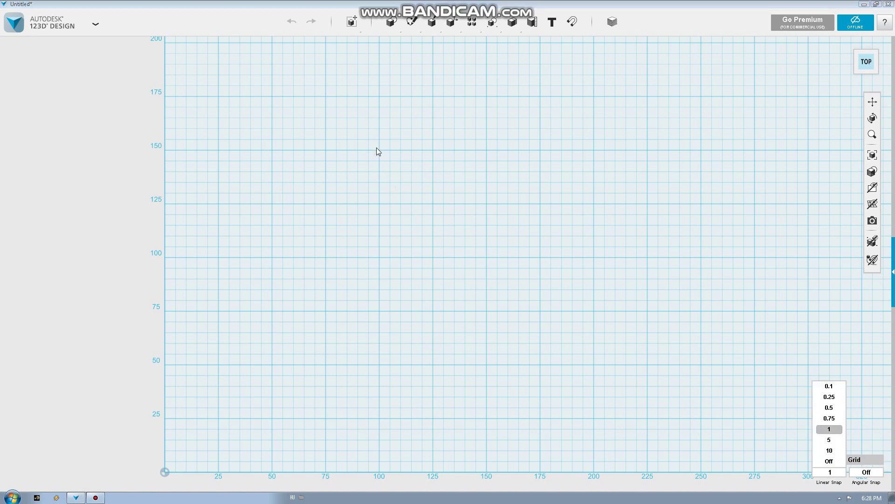
click(380, 94)
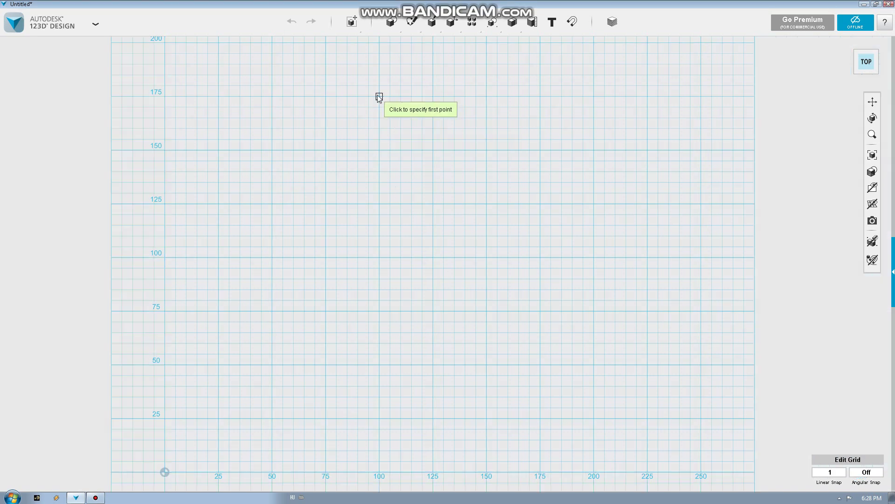
- Draw a vertical line from 175 down to 50 with a 5 mm horizontal stub, then check its length
click(379, 96)
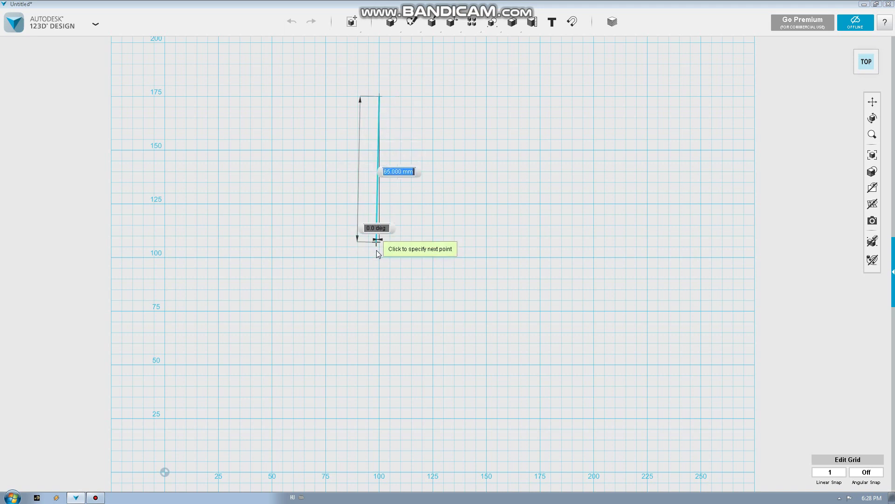
double_click(379, 364)
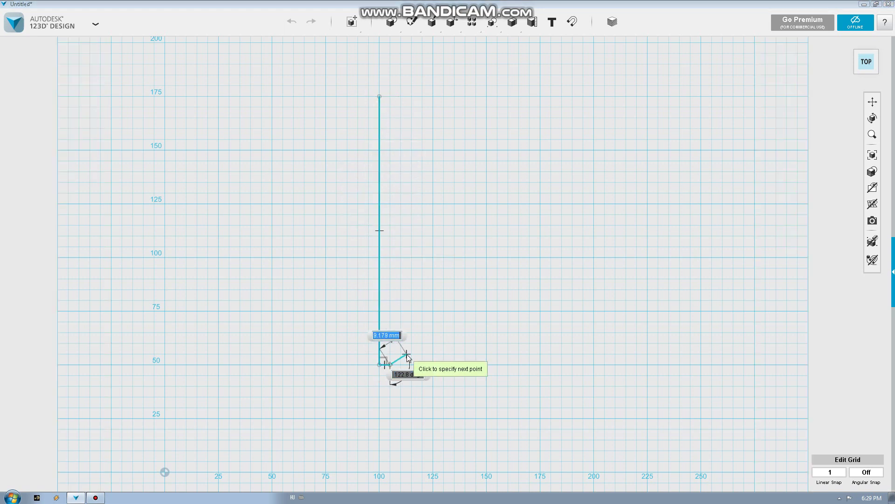
double_click(390, 364)
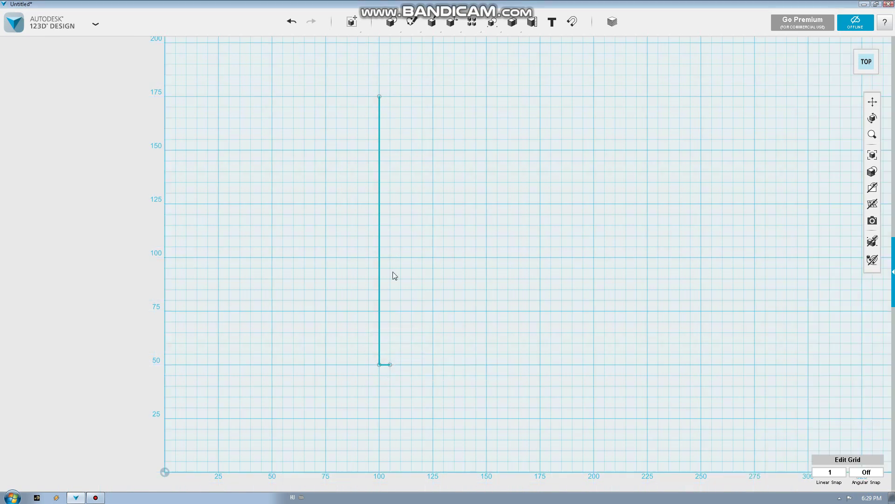
click(380, 201)
mouse_move(411, 21)
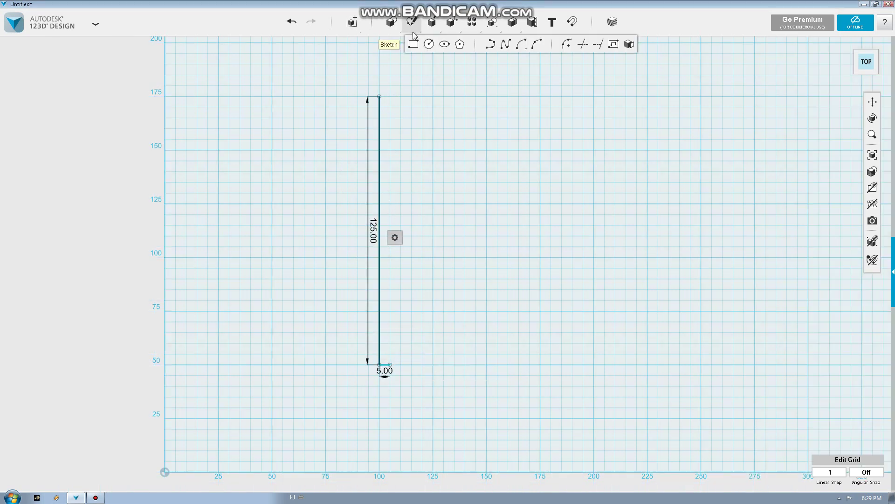
- Draw a three-point arc from the line's top end to form the curved blade tip
click(537, 44)
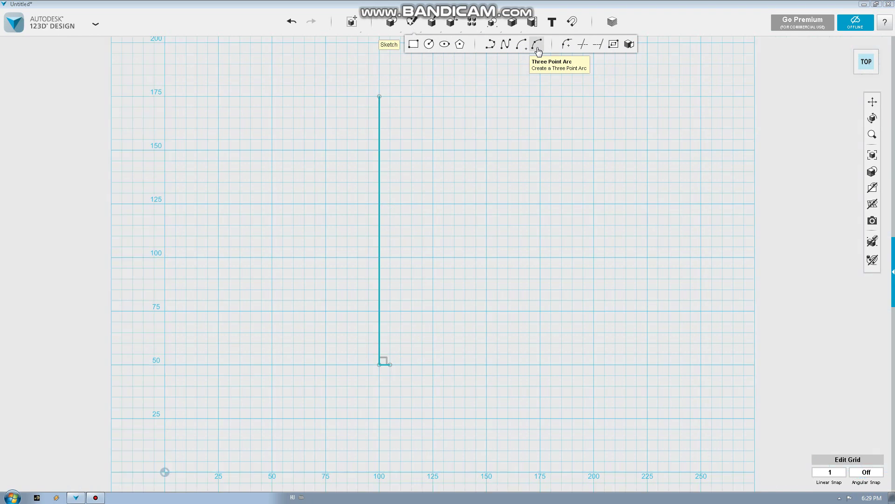
click(378, 97)
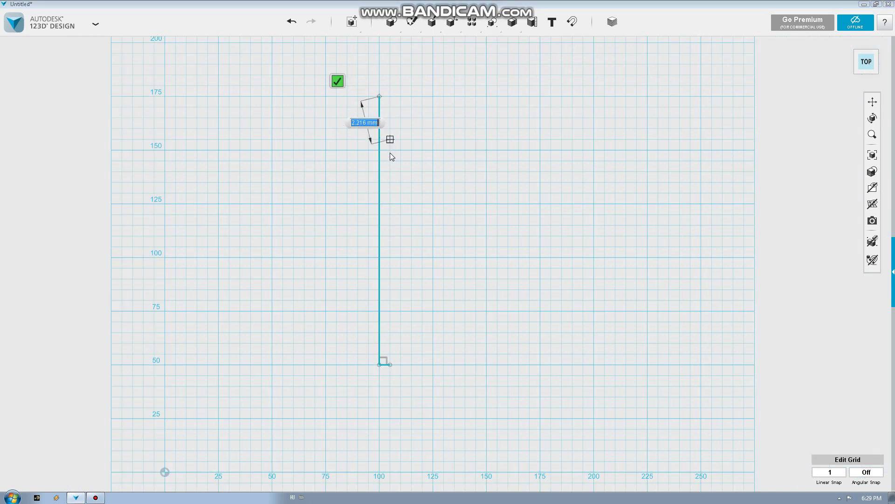
click(390, 183)
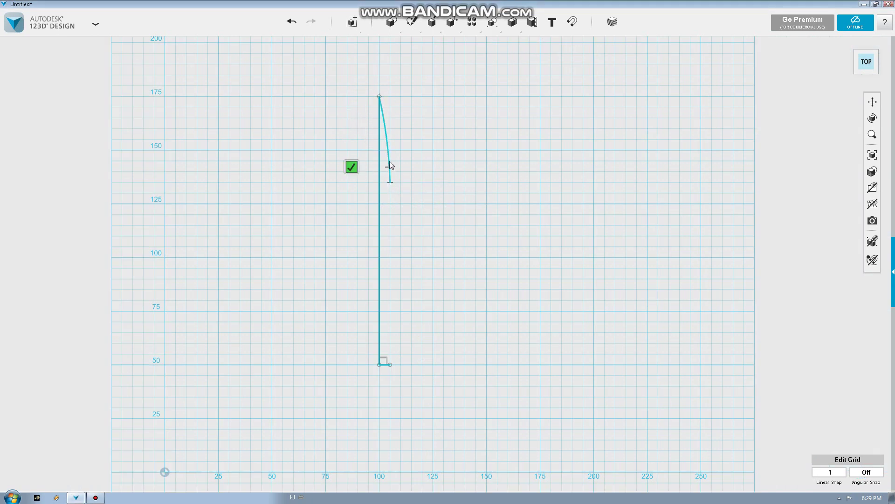
click(391, 154)
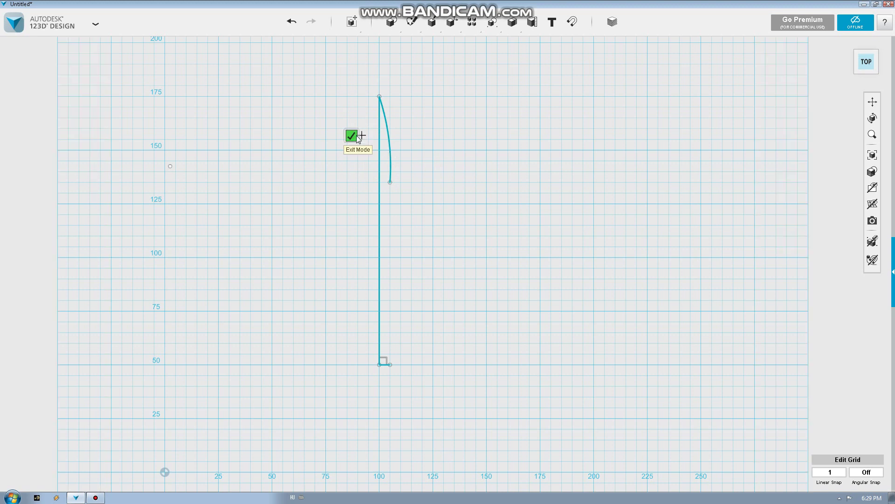
click(353, 137)
click(391, 139)
mouse_move(411, 21)
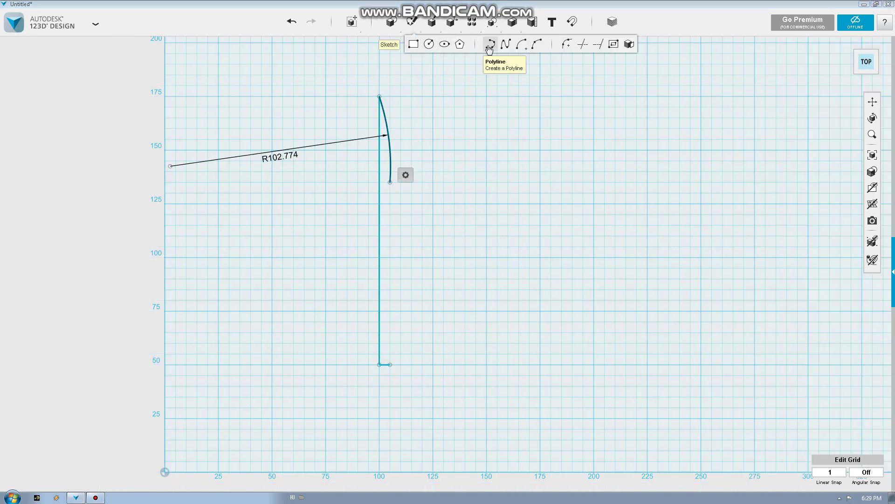
- Draw a gently curving edge from the arc's end down to the bottom step, closing the profile
click(490, 48)
click(391, 182)
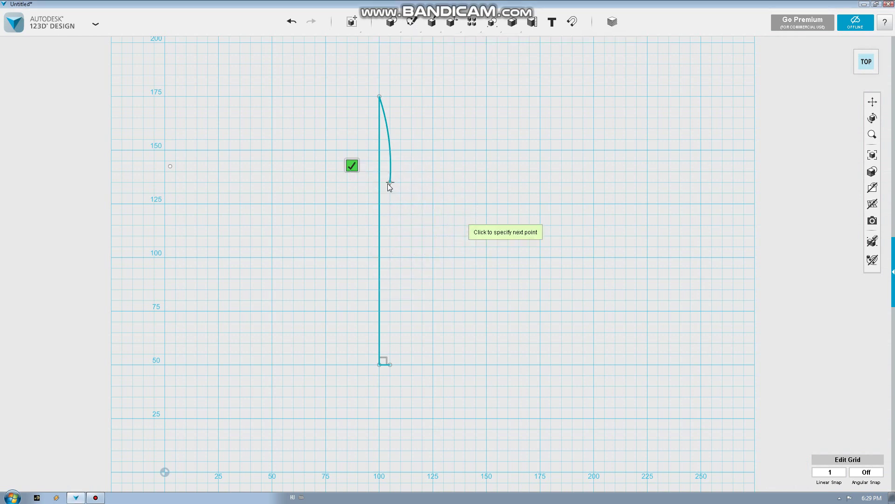
mouse_move(390, 182)
mouse_down()
mouse_move(433, 214)
mouse_move(397, 357)
mouse_up()
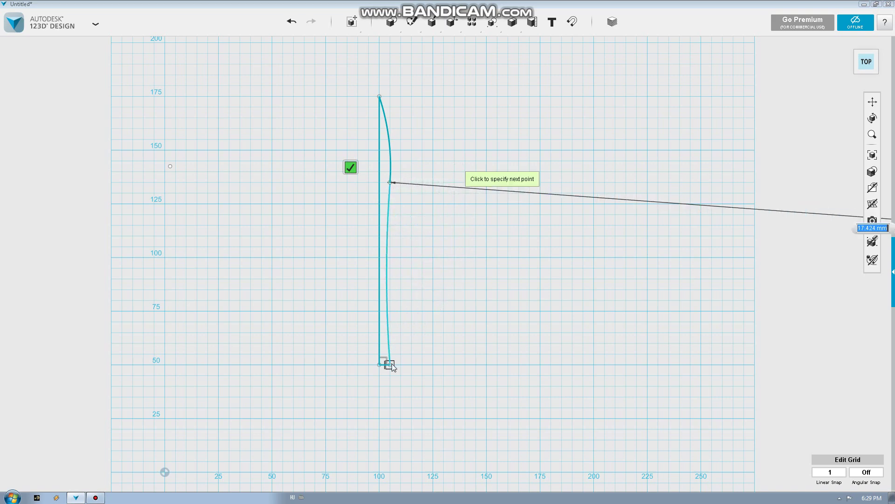
drag(399, 358, 390, 363)
- Extrude the blade profile 1.00 mm, hide the sketch lines, and view it from the front
scroll(390, 362, up, 1)
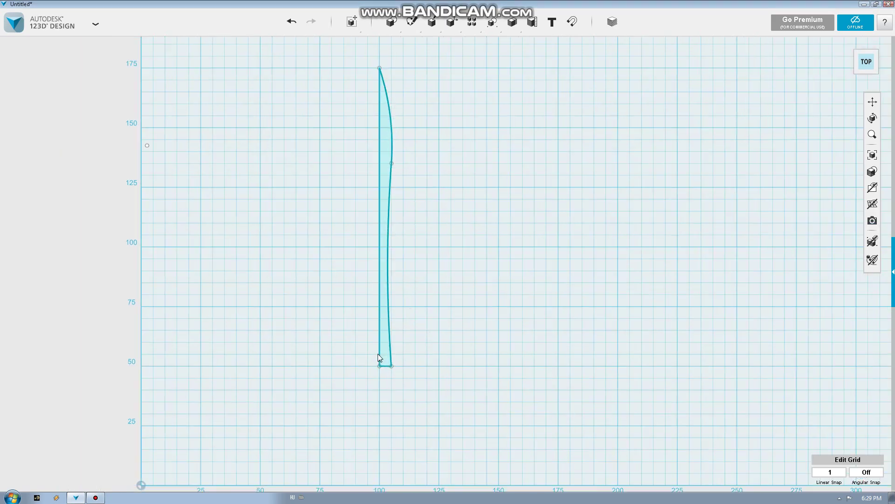
scroll(379, 361, up, 2)
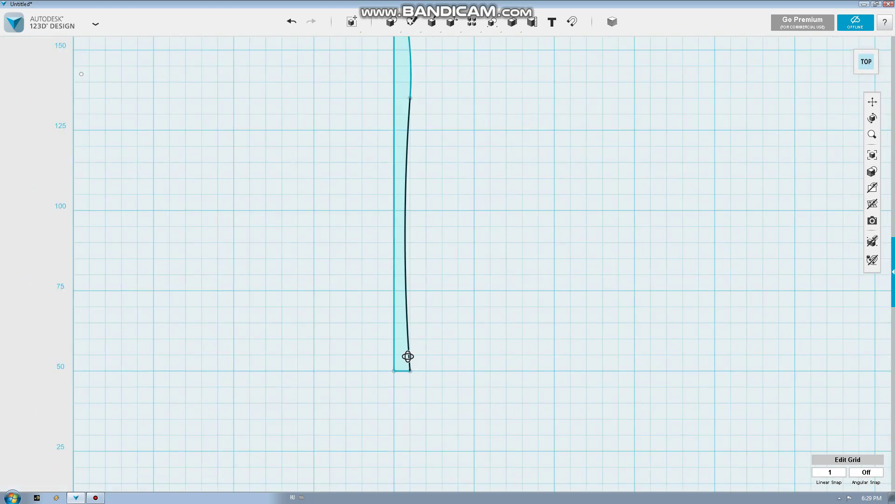
scroll(409, 364, down, 2)
scroll(410, 364, down, 1)
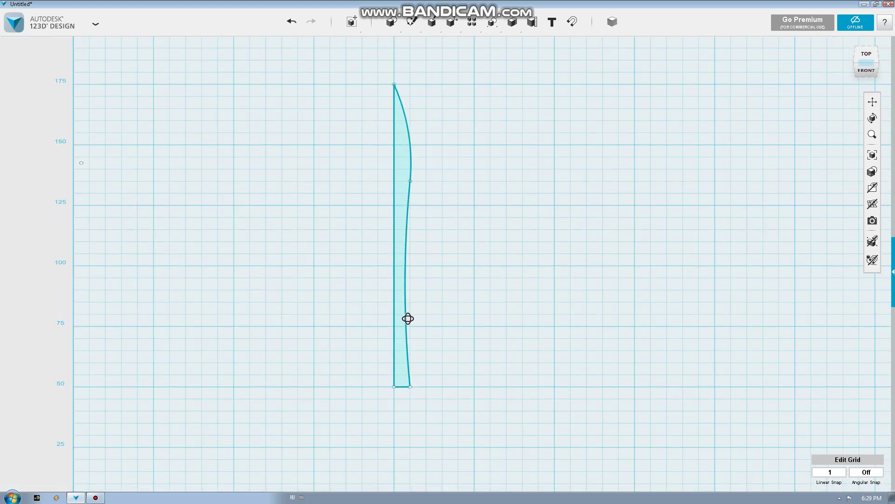
click(401, 371)
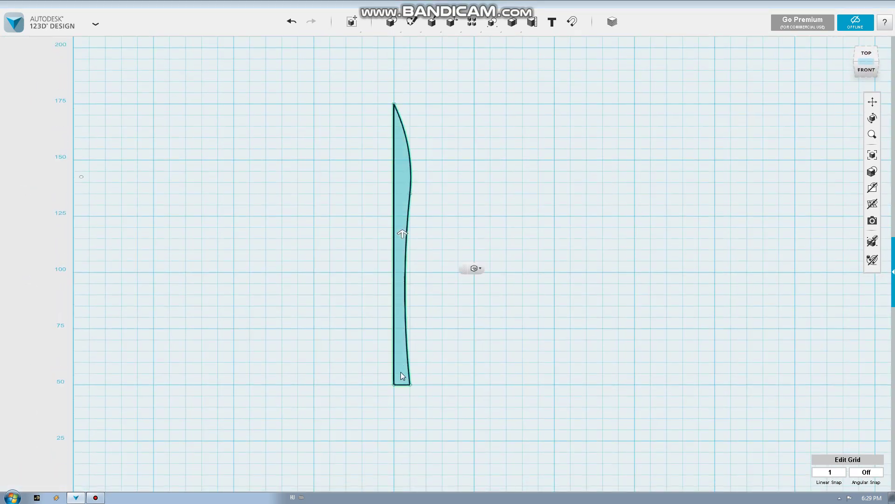
scroll(408, 233, down, 5)
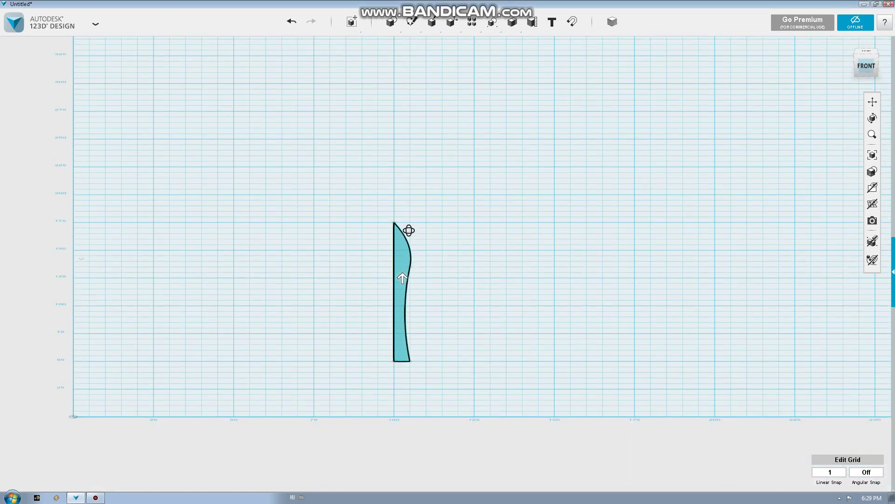
drag(402, 280, 412, 339)
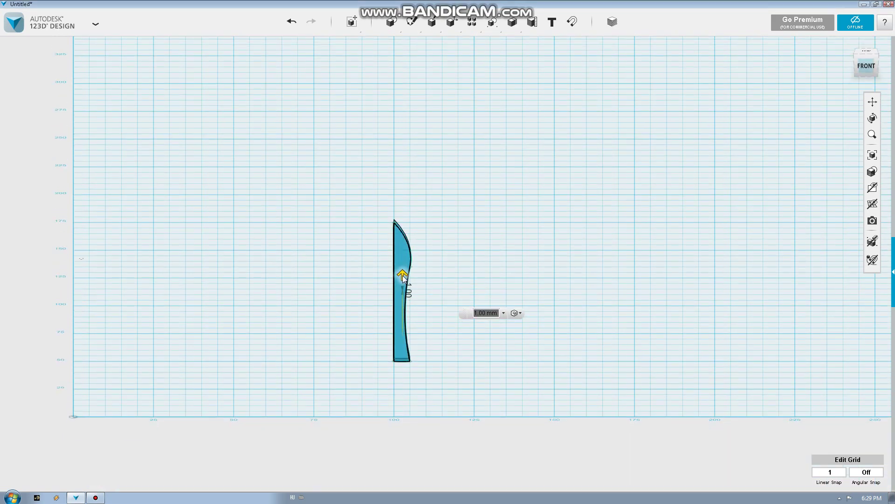
scroll(398, 379, up, 3)
scroll(402, 364, up, 4)
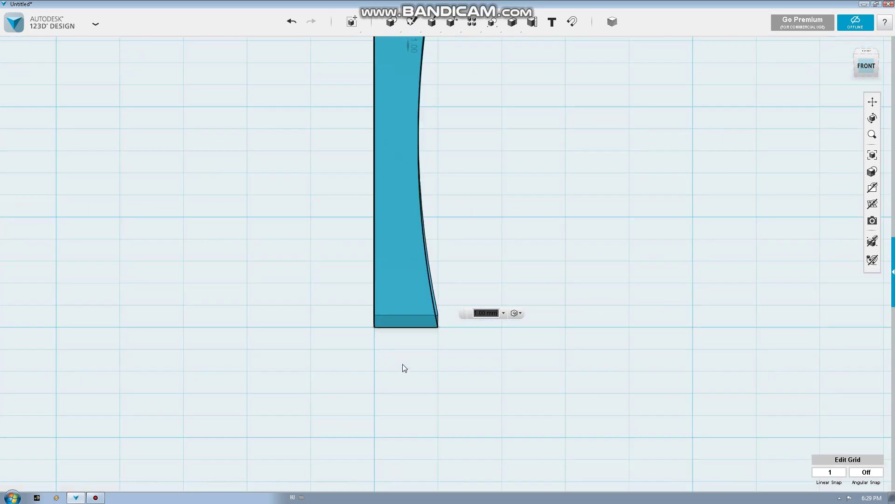
click(471, 295)
mouse_move(872, 187)
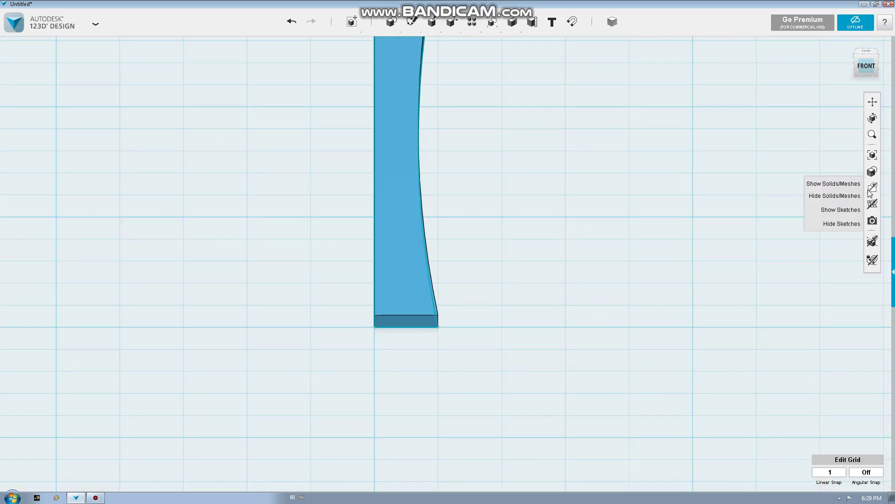
click(846, 226)
click(864, 71)
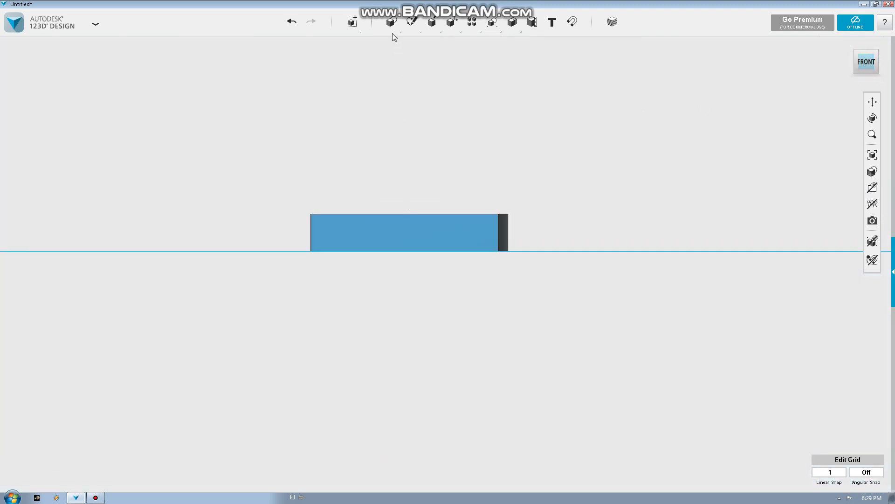
mouse_move(411, 21)
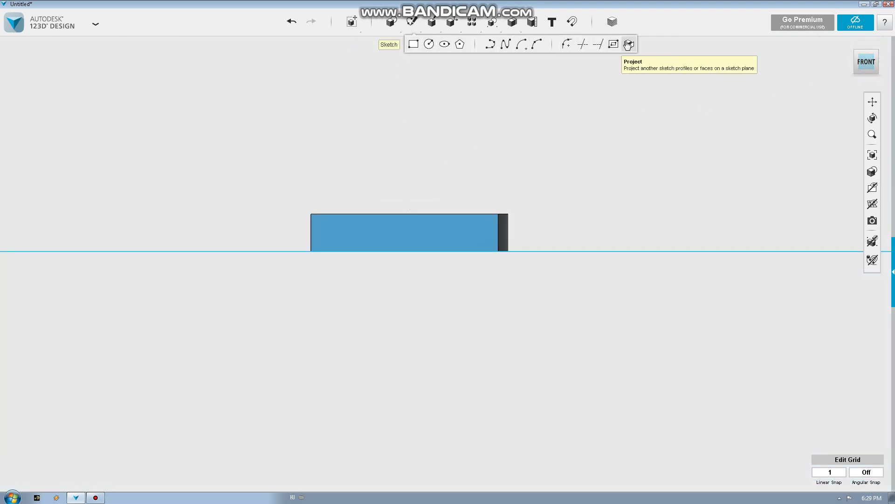
- Project the blade's front face onto a sketch as a long rectangle
click(628, 45)
click(469, 228)
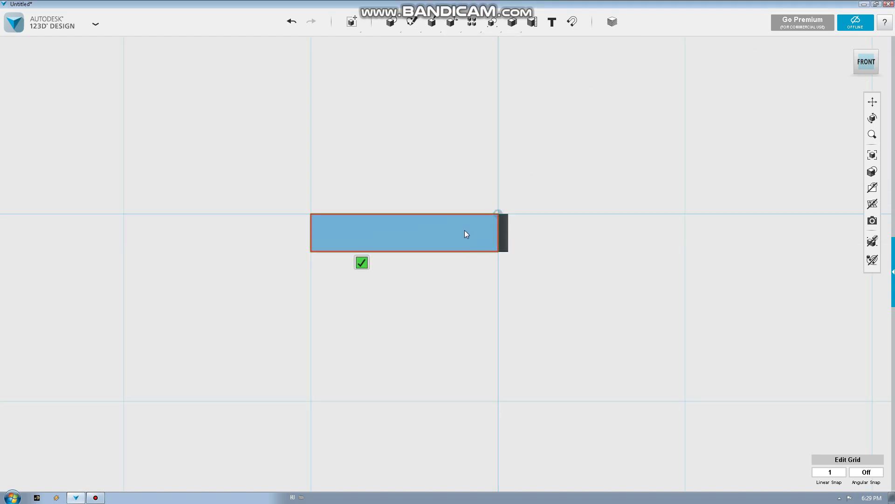
key(Return)
scroll(427, 228, up, 1)
scroll(427, 228, up, 2)
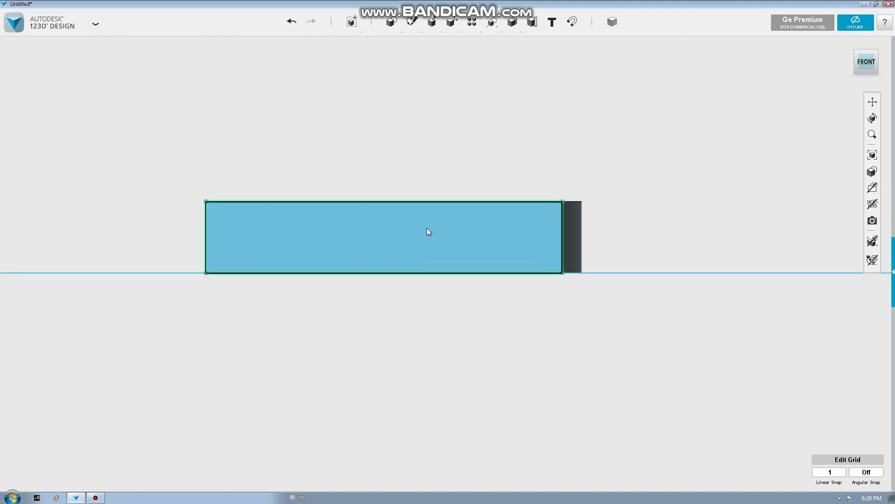
scroll(479, 226, down, 1)
scroll(478, 225, down, 1)
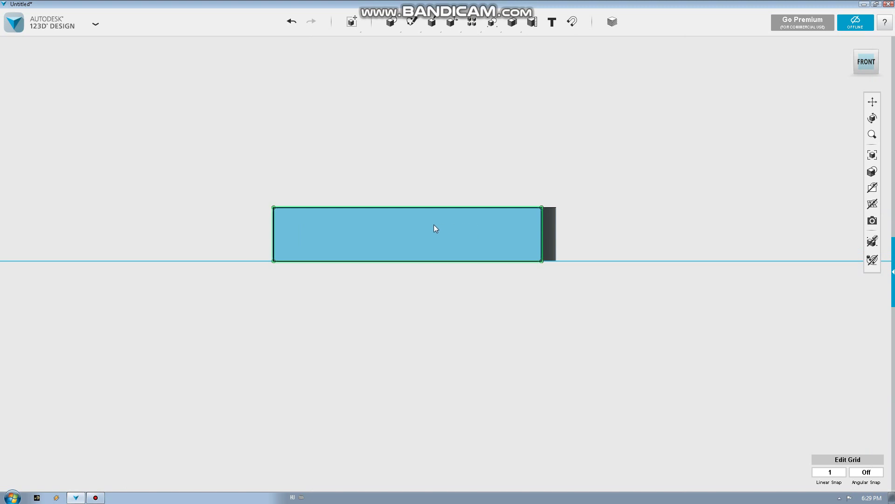
- Draw a small upright rectangle from the long rectangle's top-left corner up and to the left
click(414, 207)
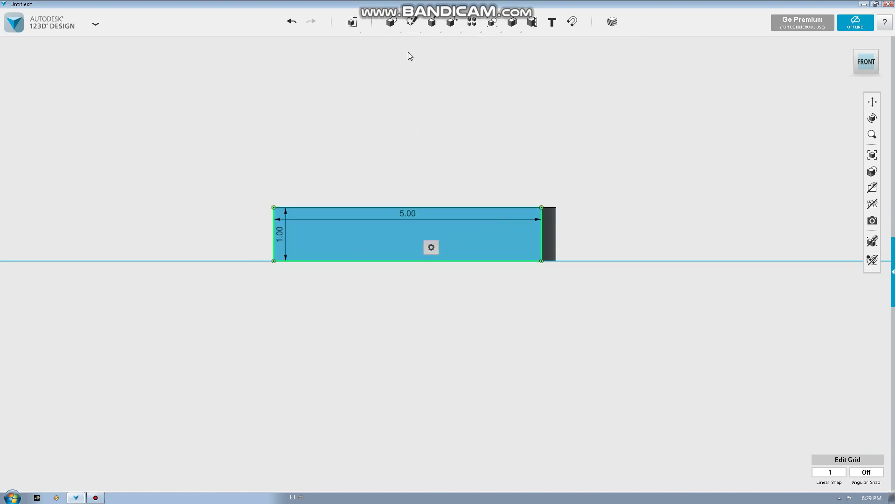
click(414, 44)
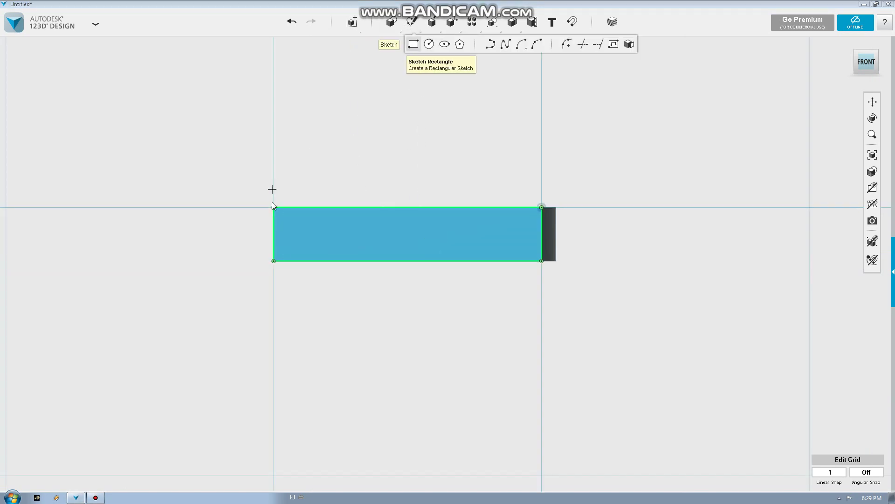
click(274, 208)
click(197, 111)
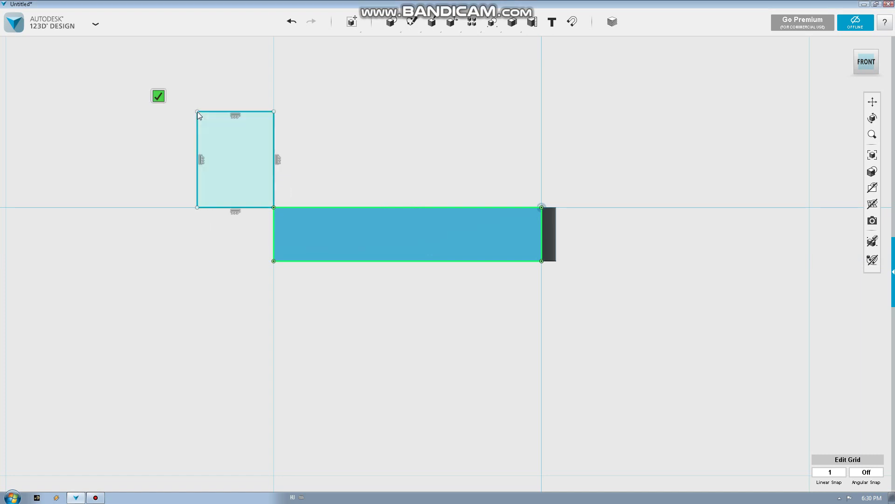
click(301, 208)
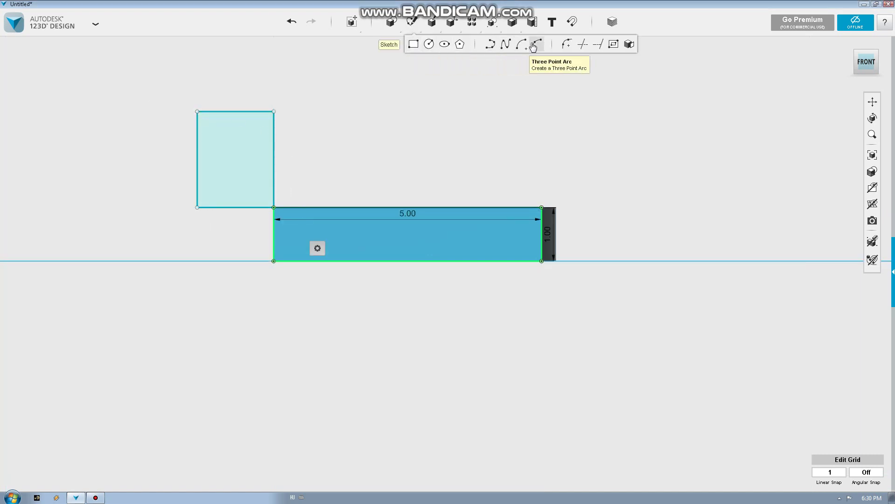
- With snapping off, sketch two connected three-point arcs peaking mid-rectangle, from bottom-right corner to left corner
click(534, 45)
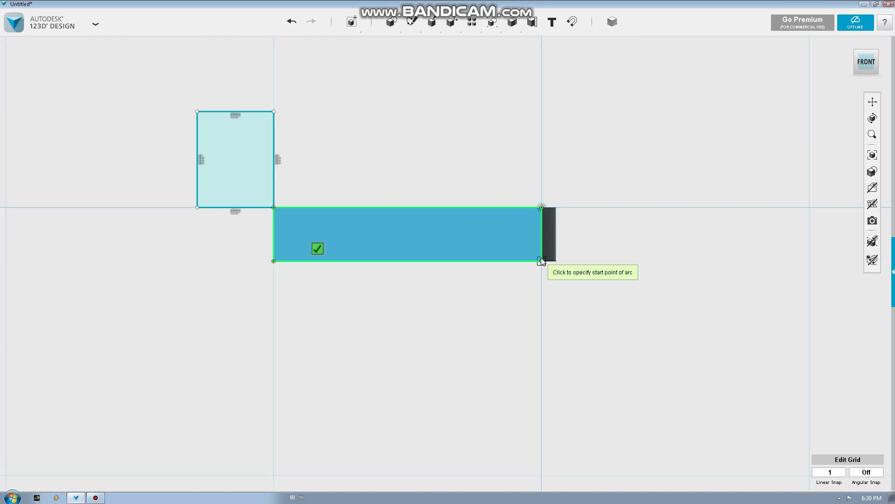
click(541, 241)
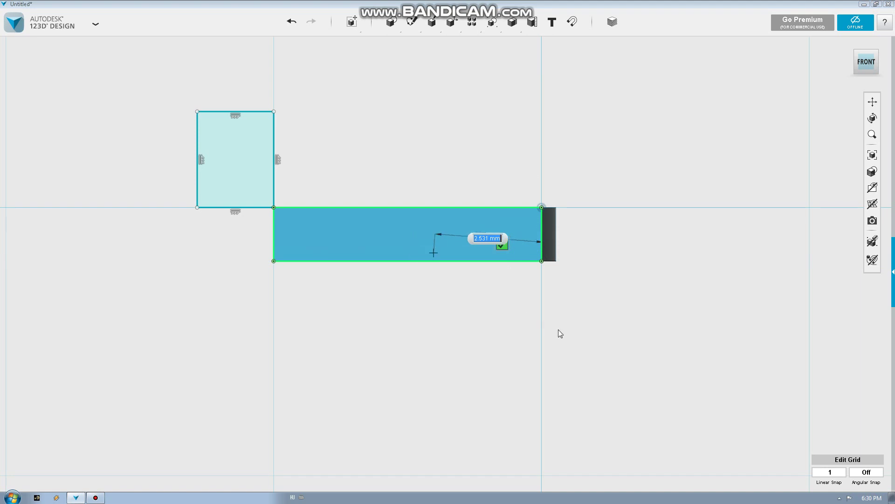
mouse_move(830, 471)
click(830, 461)
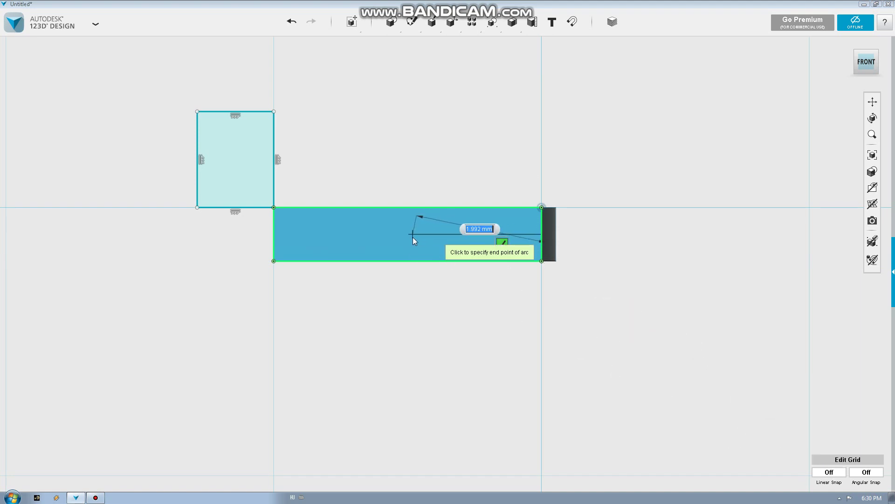
scroll(413, 237, up, 2)
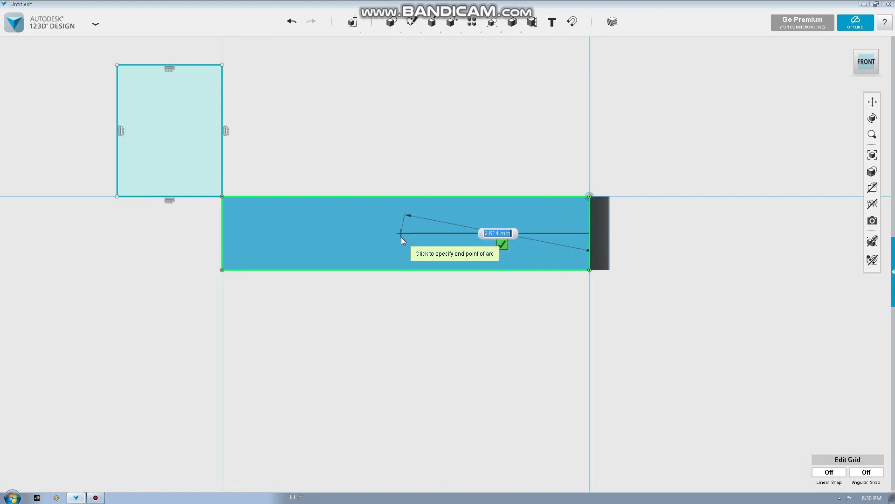
click(404, 233)
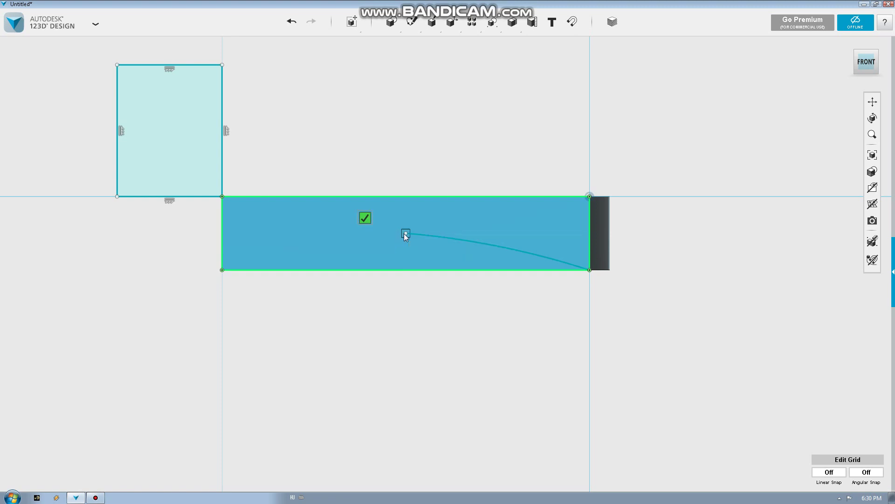
click(404, 234)
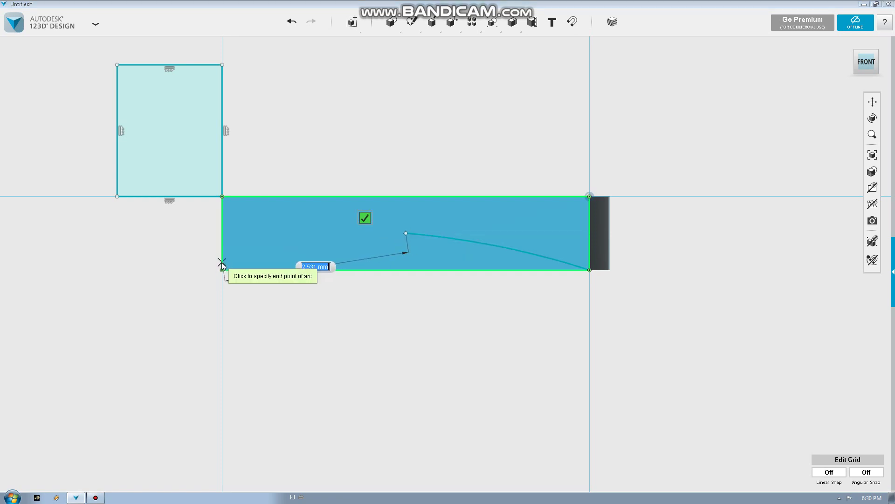
click(222, 262)
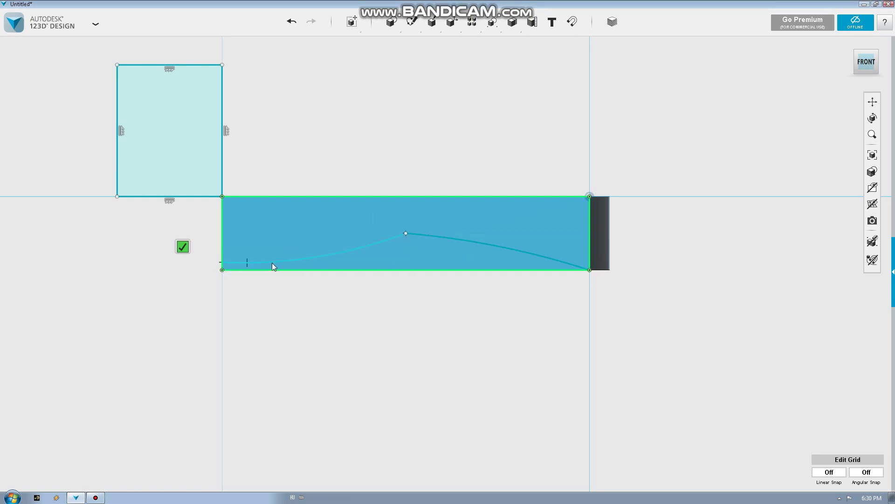
click(327, 257)
- Extrude the small rectangle about 4.553 mm as a separate New Solid box
scroll(327, 257, down, 2)
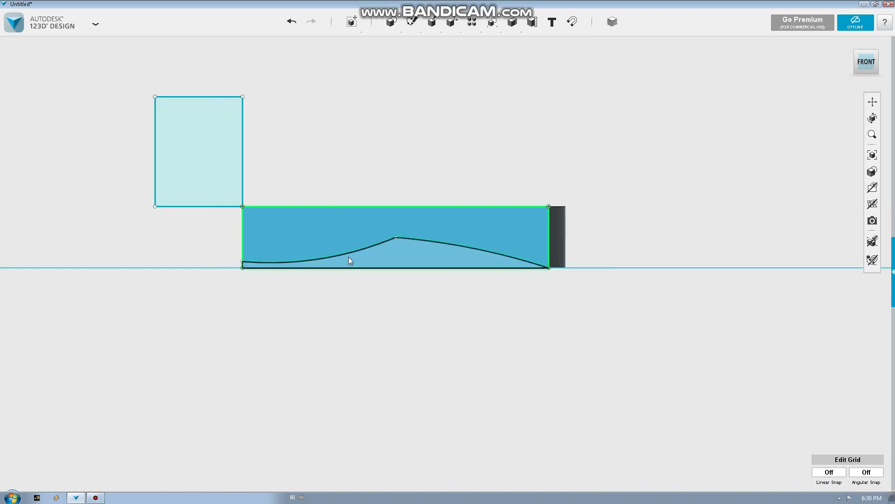
scroll(348, 257, down, 2)
scroll(349, 256, down, 1)
right_drag(384, 205, 380, 210)
scroll(380, 210, up, 2)
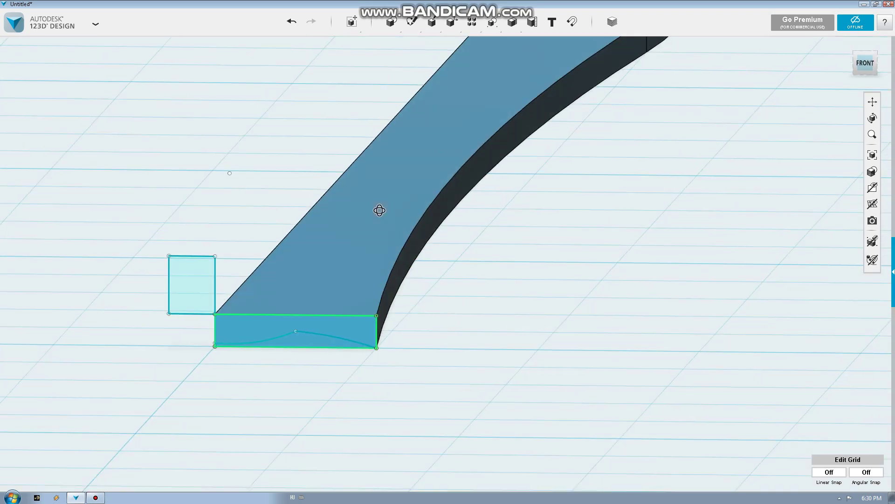
click(208, 278)
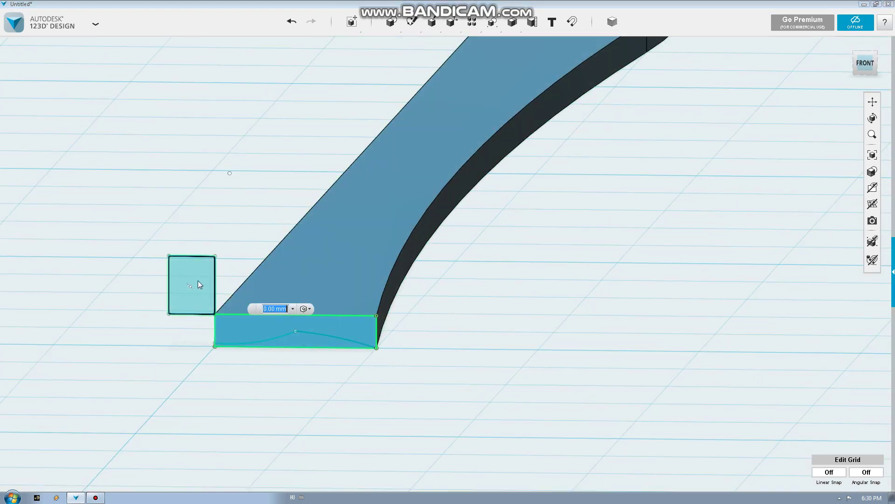
drag(190, 289, 183, 307)
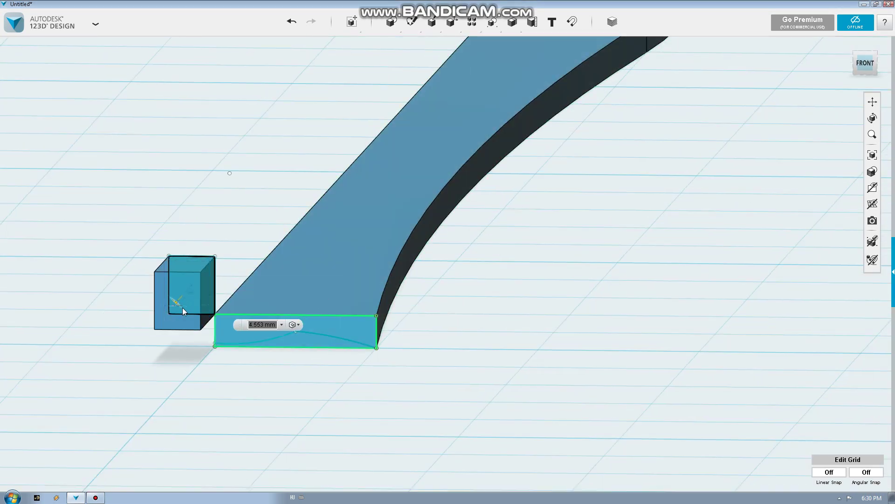
click(299, 325)
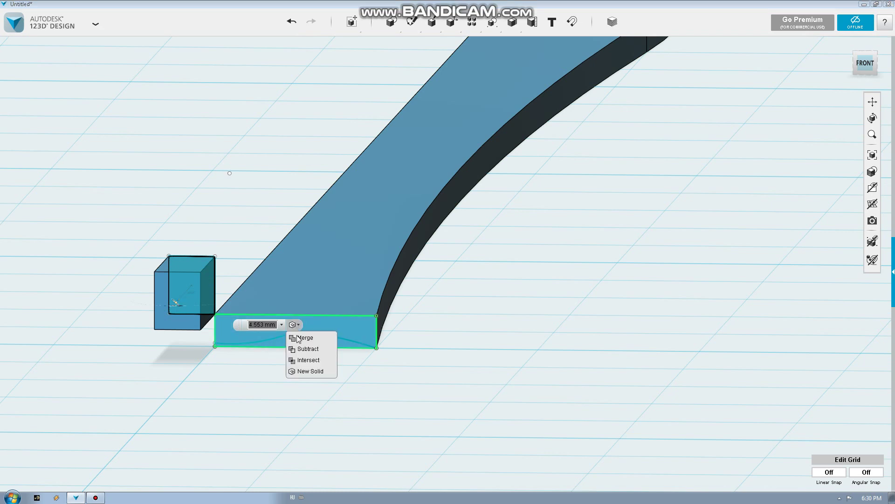
click(308, 371)
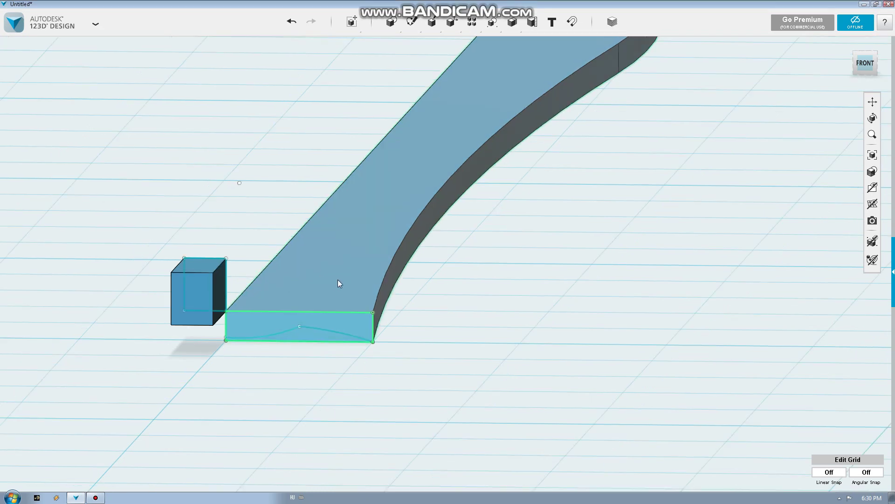
scroll(338, 279, down, 2)
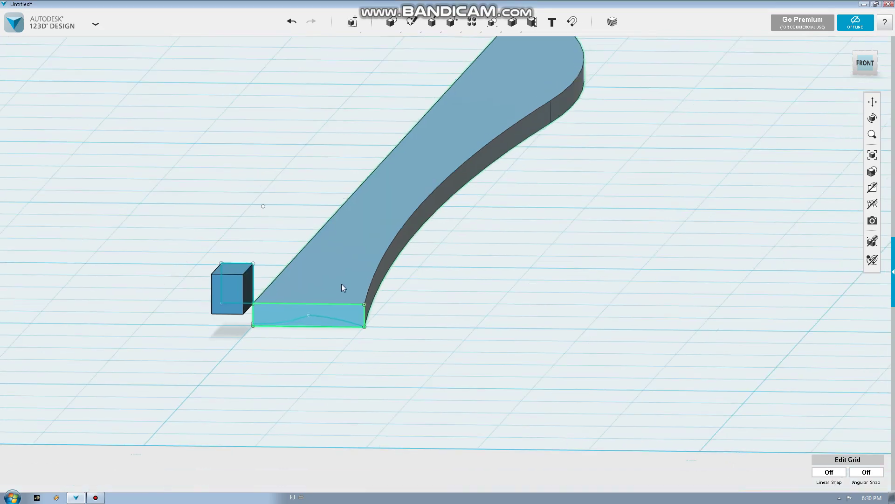
- Sweep the wavy end profile along the long body's edge into a new solid
click(347, 309)
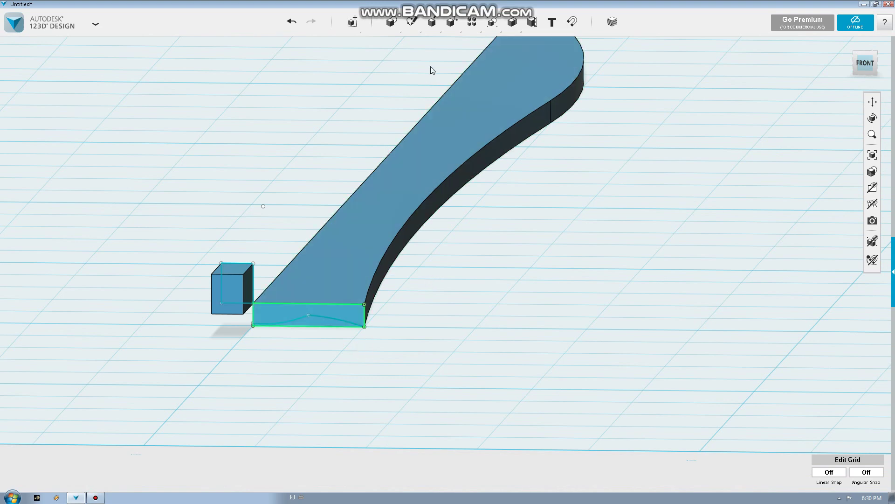
mouse_move(432, 21)
click(447, 45)
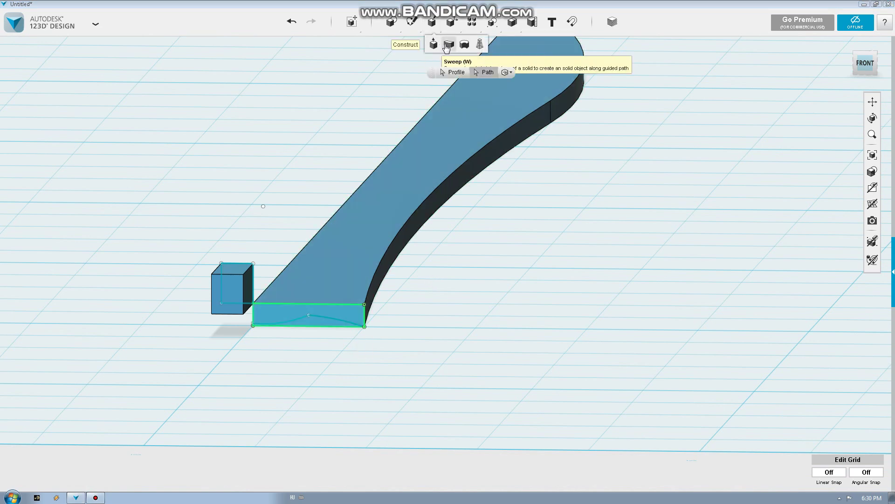
click(342, 313)
click(488, 73)
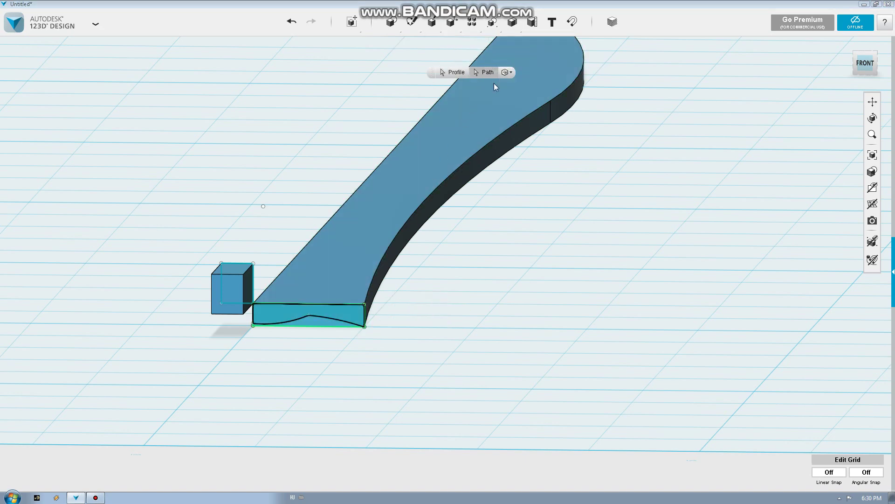
click(507, 127)
scroll(506, 128, down, 1)
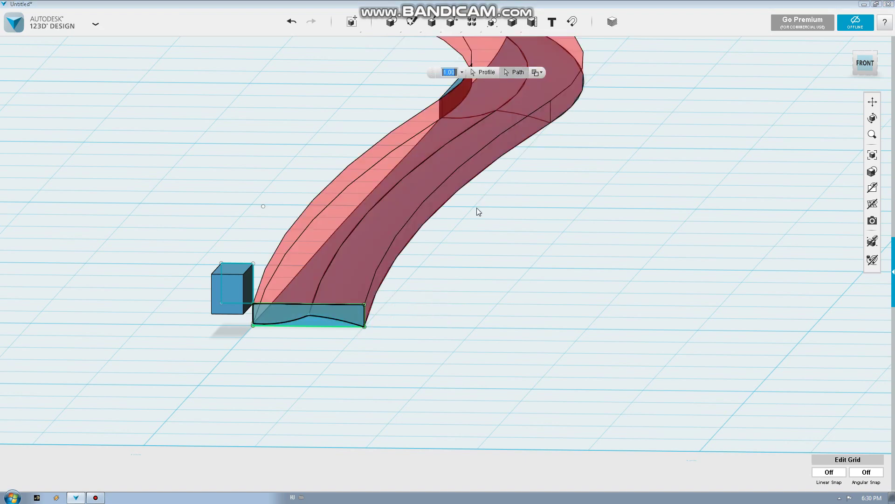
scroll(477, 208, down, 3)
scroll(497, 127, up, 3)
scroll(510, 106, up, 1)
click(494, 110)
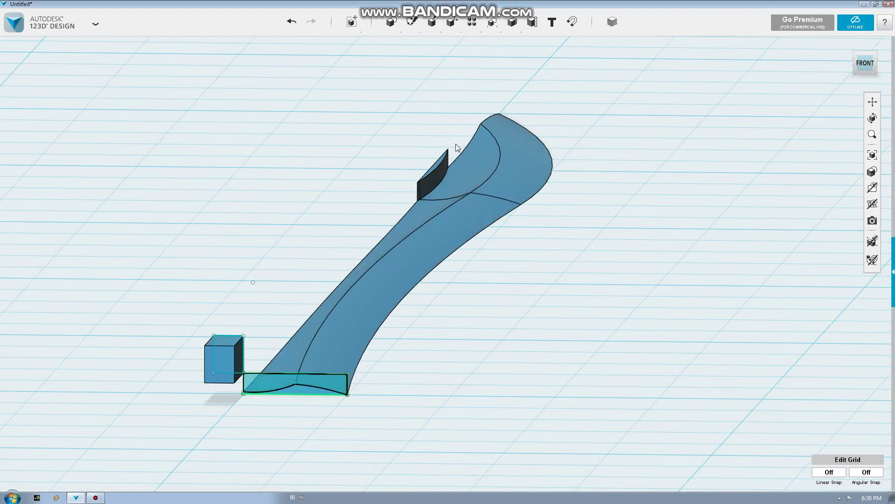
scroll(455, 143, up, 3)
scroll(426, 201, up, 2)
scroll(424, 205, up, 1)
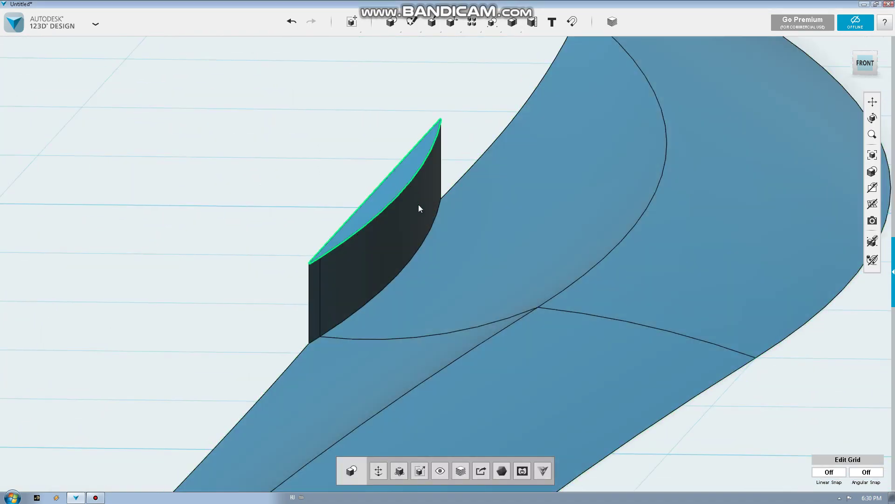
- Delete the thin leftover fin piece
click(419, 204)
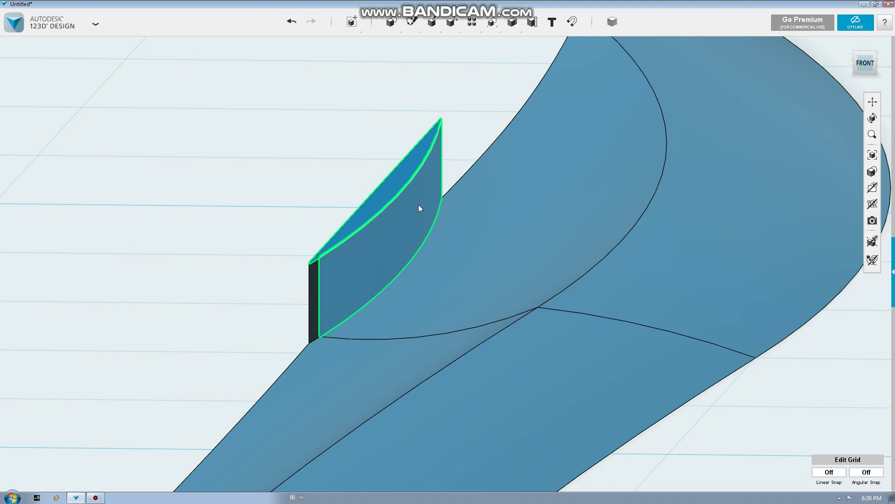
key(Delete)
scroll(419, 204, down, 2)
scroll(424, 198, down, 3)
scroll(435, 191, down, 2)
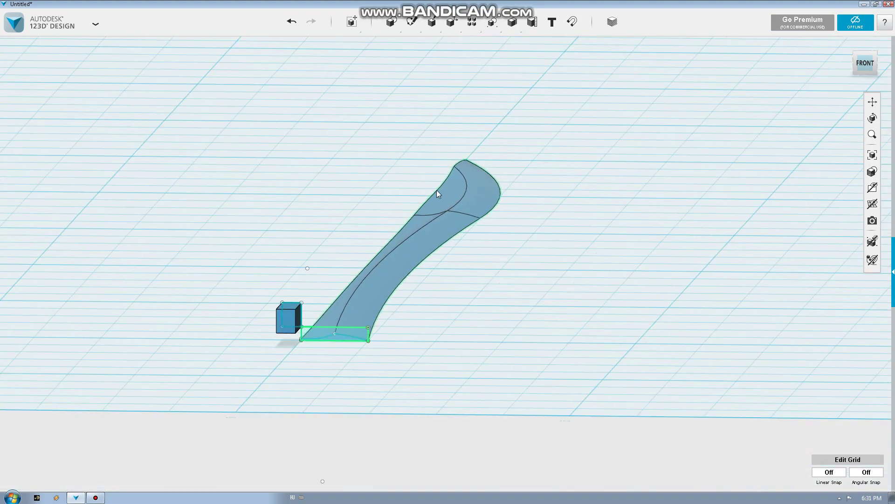
scroll(436, 189, down, 2)
- Mirror the sloped blade half across its side face
mouse_move(436, 190)
right_down()
mouse_move(472, 202)
mouse_move(451, 237)
mouse_move(518, 202)
mouse_move(508, 314)
right_up()
scroll(507, 315, up, 2)
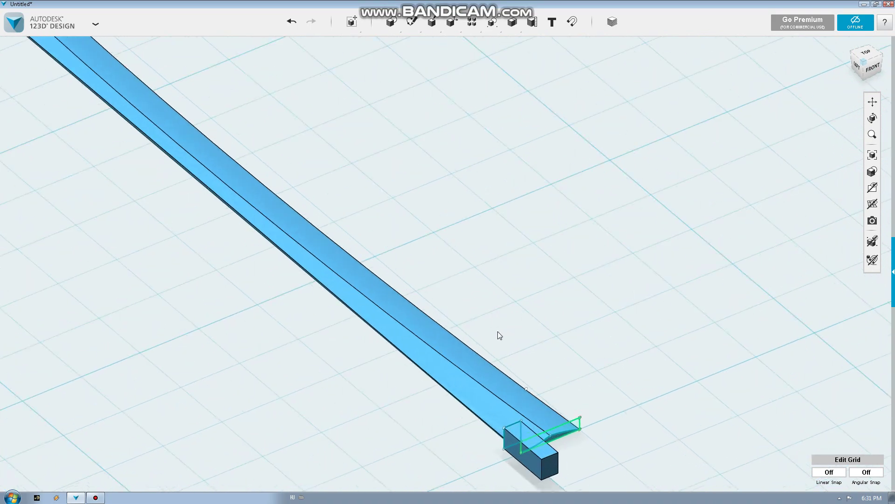
scroll(499, 336, up, 2)
scroll(506, 322, up, 2)
scroll(540, 250, up, 1)
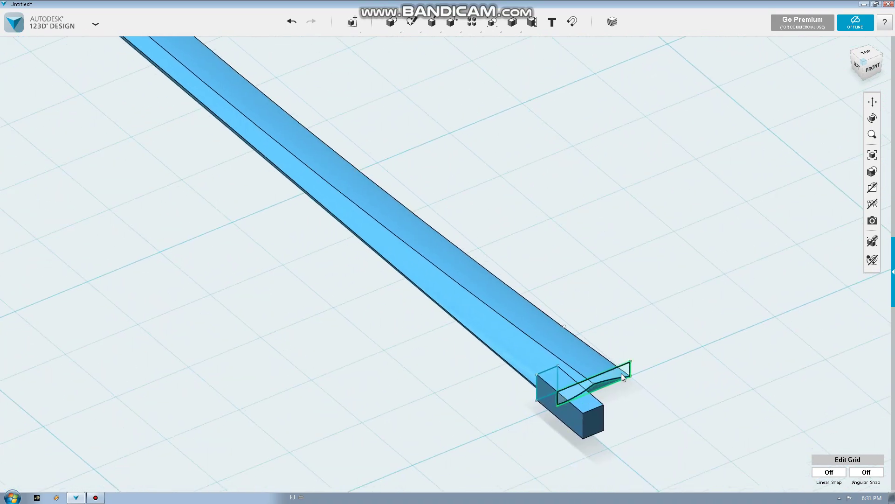
click(622, 373)
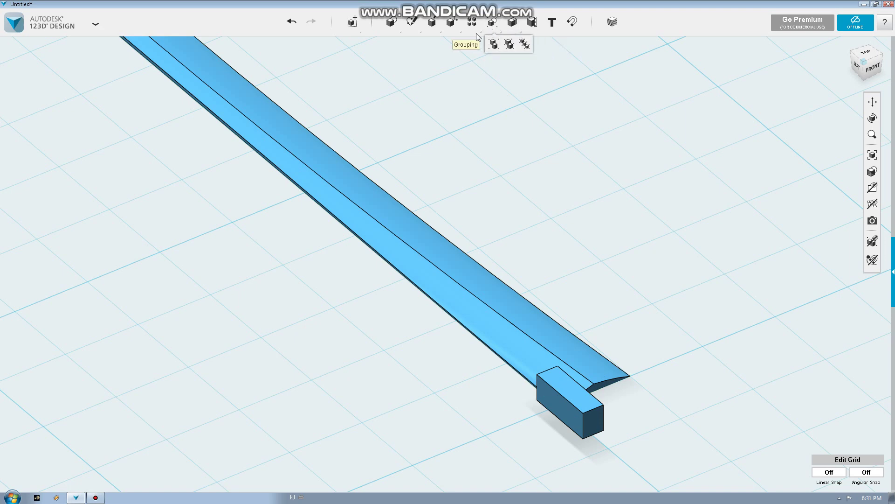
mouse_move(472, 22)
click(519, 45)
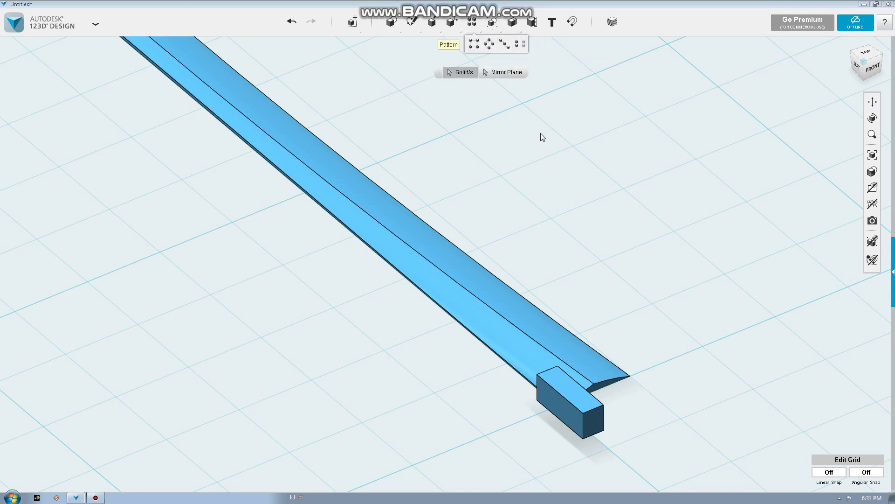
scroll(589, 377, up, 2)
click(590, 383)
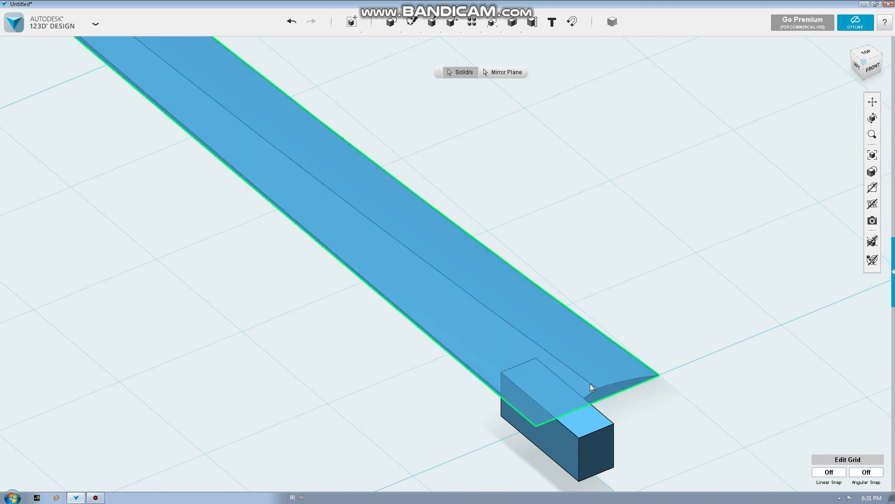
click(511, 74)
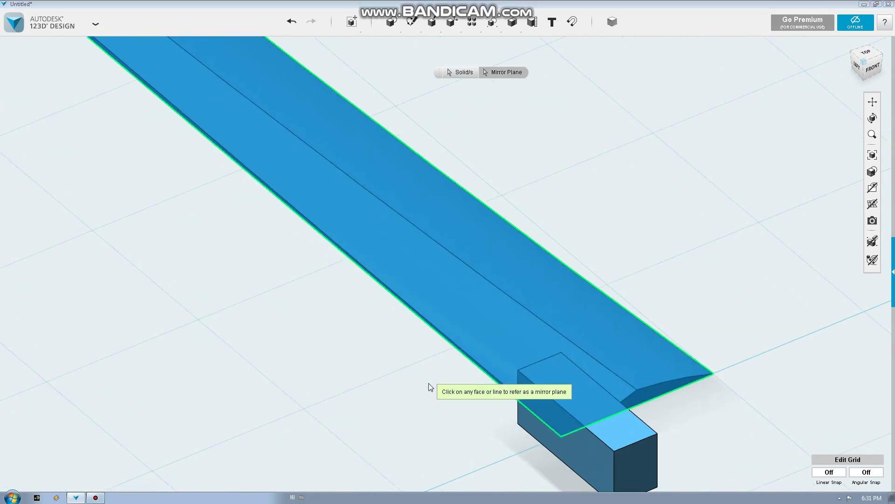
scroll(475, 310, up, 3)
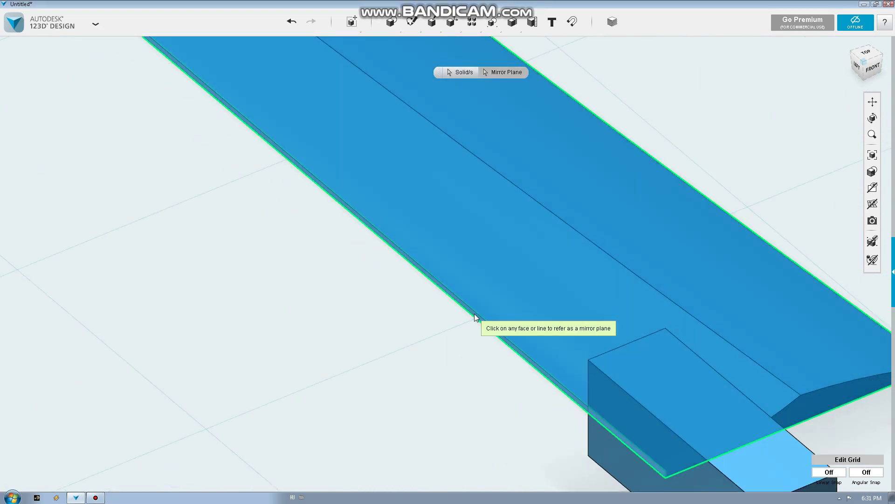
click(475, 314)
scroll(460, 296, down, 2)
scroll(435, 273, down, 2)
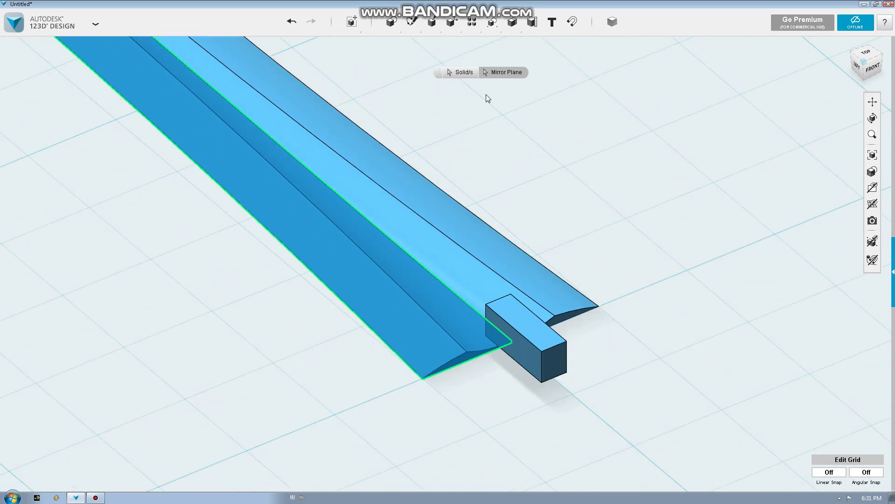
key(Escape)
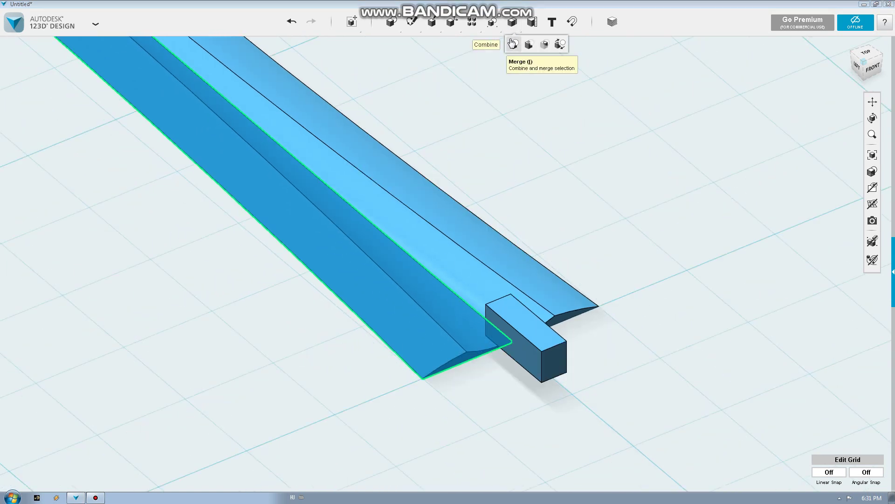
- Merge the original and mirrored halves into one double-edged blade body
click(513, 45)
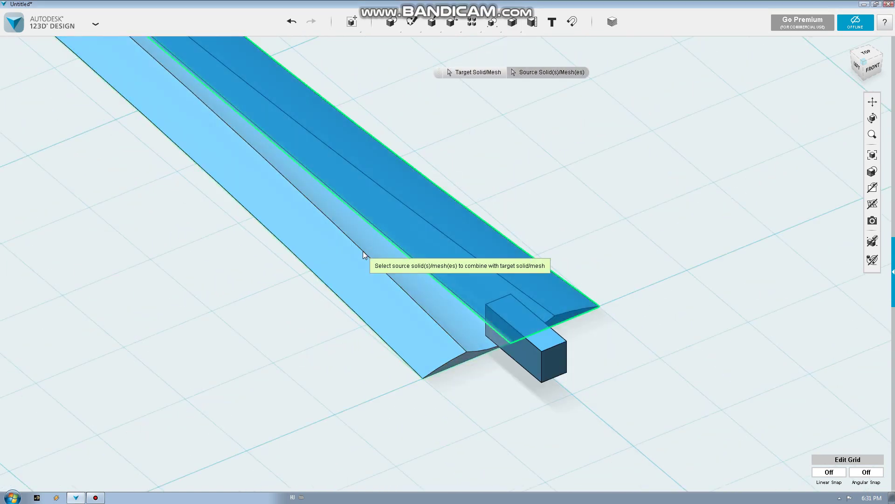
click(363, 251)
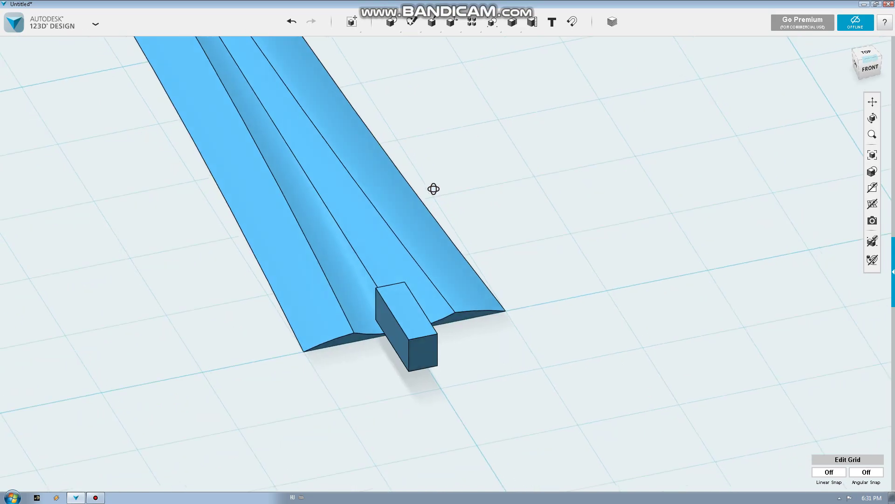
right_drag(449, 196, 417, 174)
middle_drag(415, 182, 501, 326)
- Mirror the curved ribbon solid across its flat face
right_drag(500, 327, 482, 290)
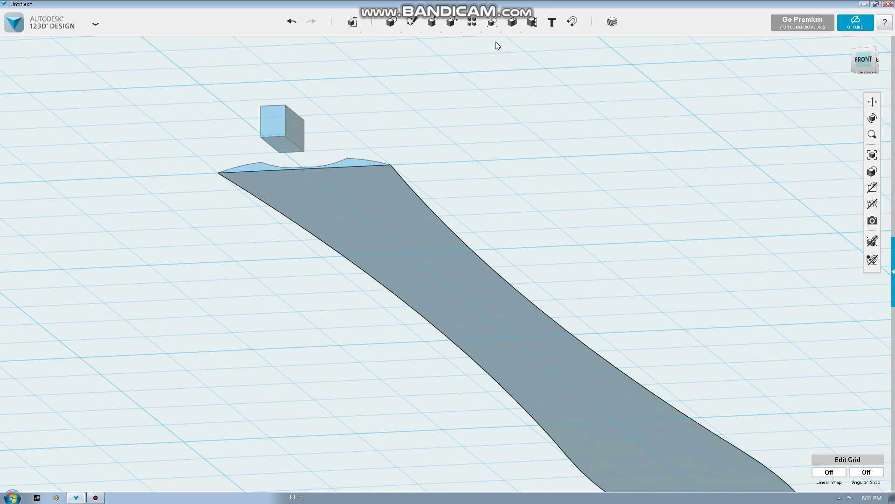
mouse_move(472, 22)
click(517, 44)
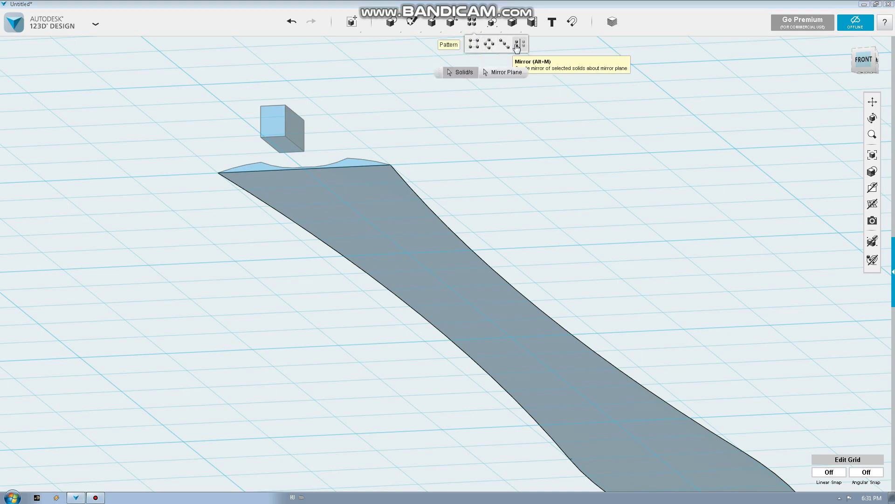
click(366, 159)
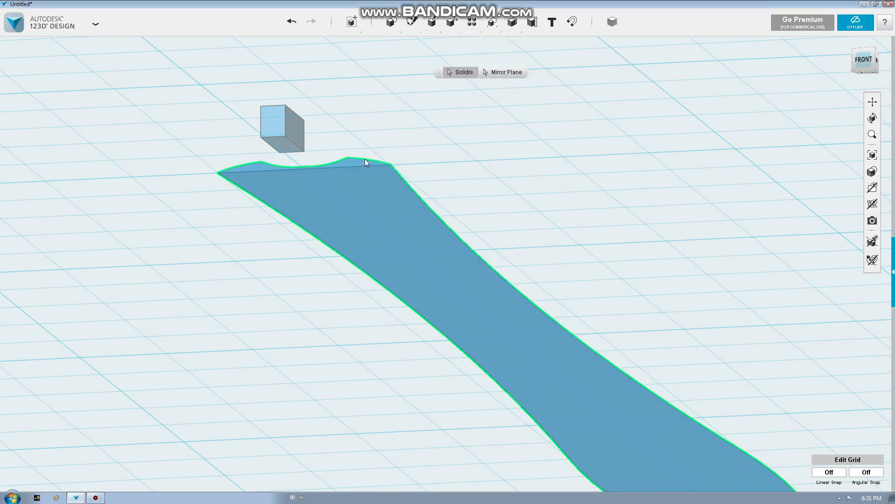
click(491, 75)
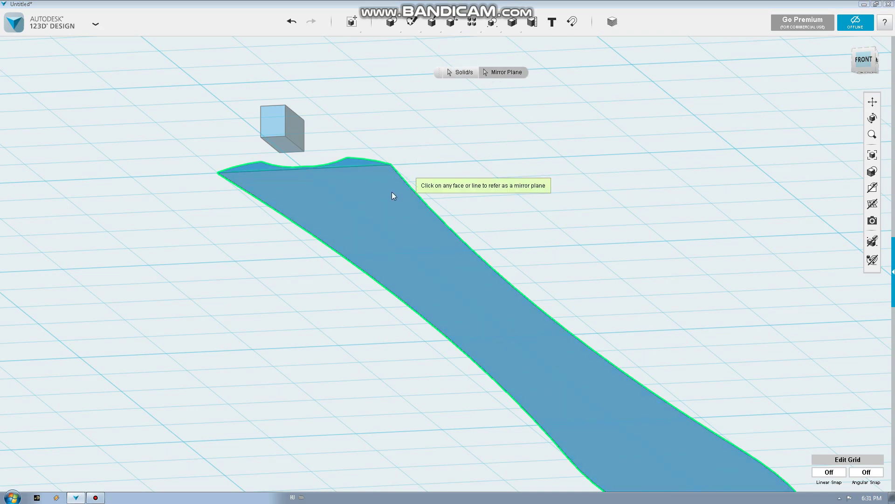
click(391, 192)
mouse_move(512, 22)
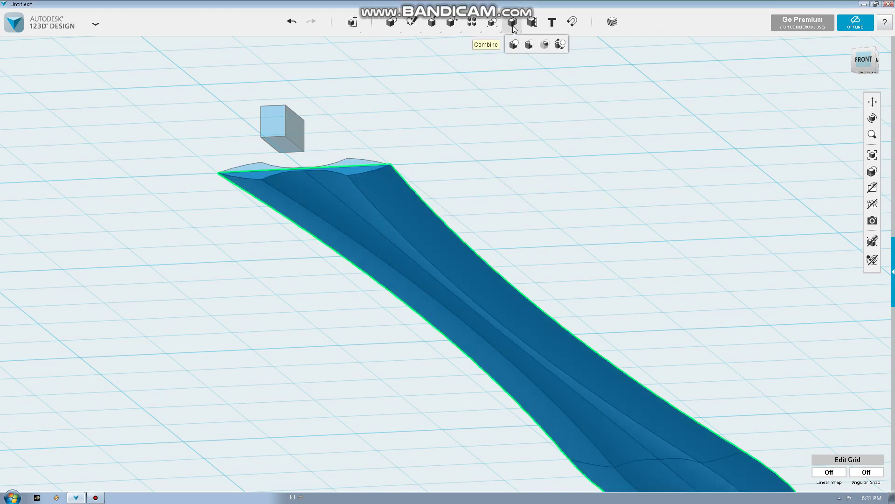
- Merge the curved halves into a single pointed blade and view it from above
click(514, 44)
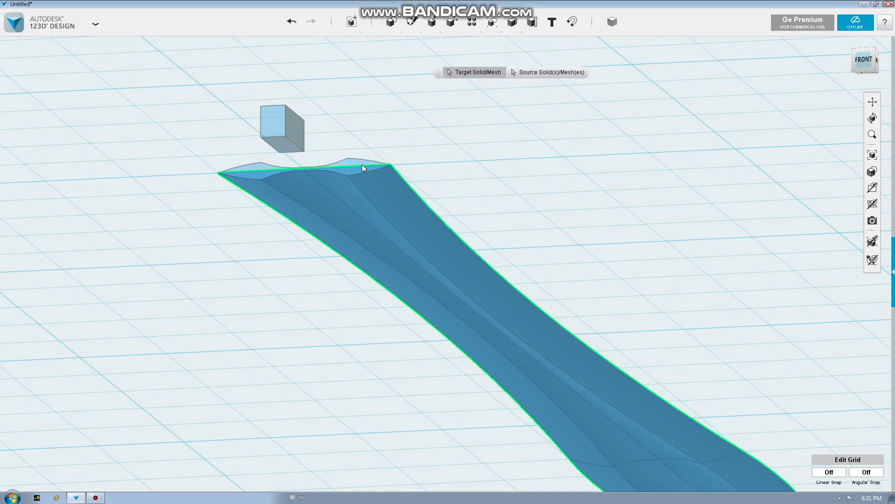
click(362, 164)
scroll(366, 163, down, 3)
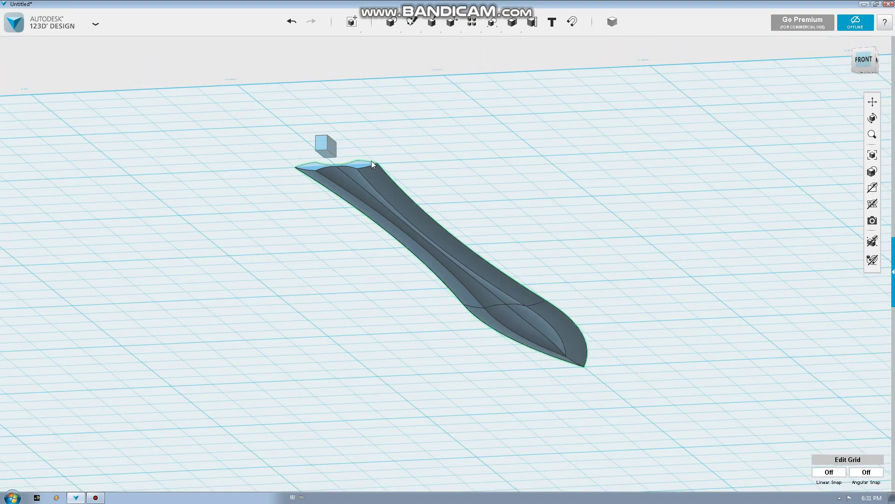
right_drag(371, 160, 354, 185)
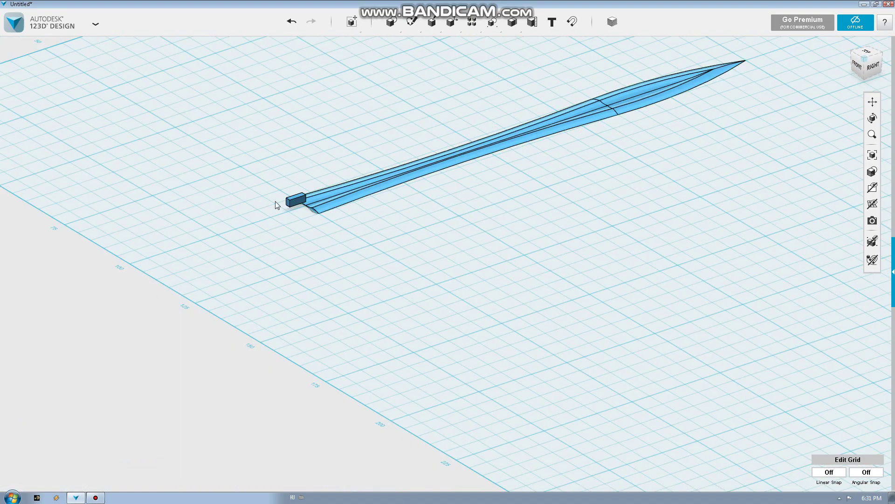
- Move the small block about 57 mm from the blade's base toward the lower left
click(288, 203)
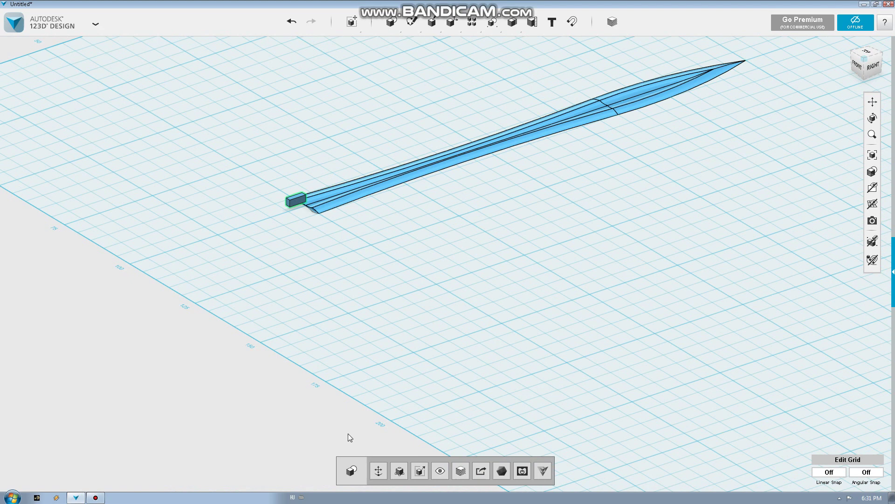
click(379, 474)
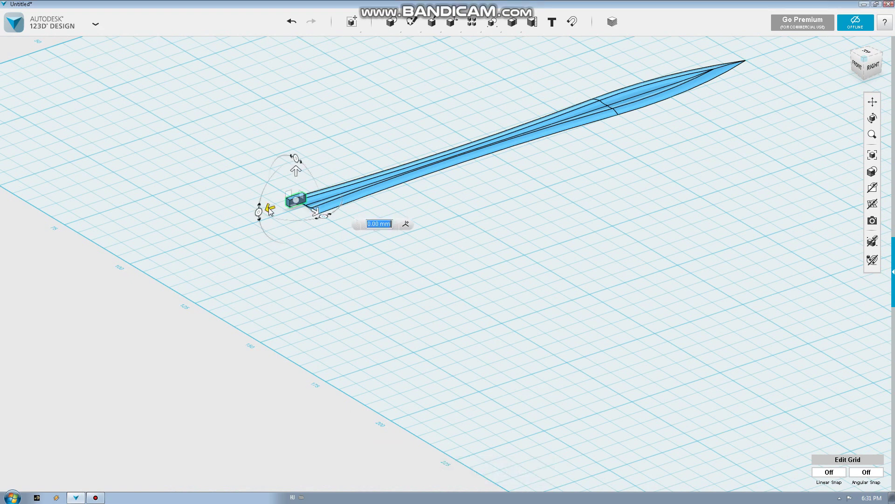
drag(259, 216, 74, 312)
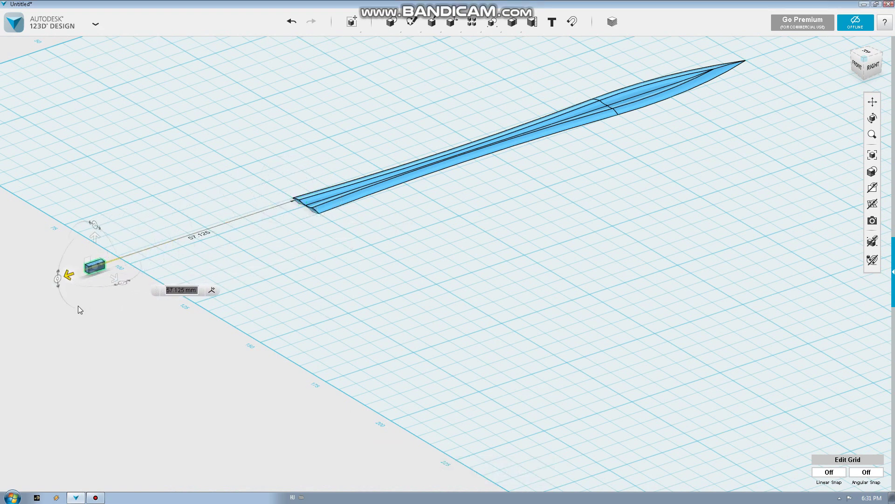
click(221, 163)
scroll(224, 163, up, 3)
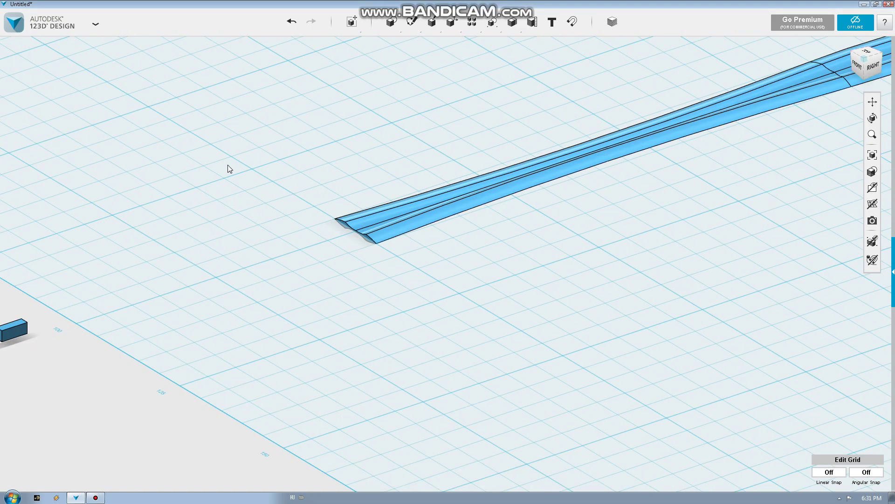
middle_drag(228, 164, 339, 185)
right_drag(340, 185, 365, 184)
right_drag(378, 189, 400, 104)
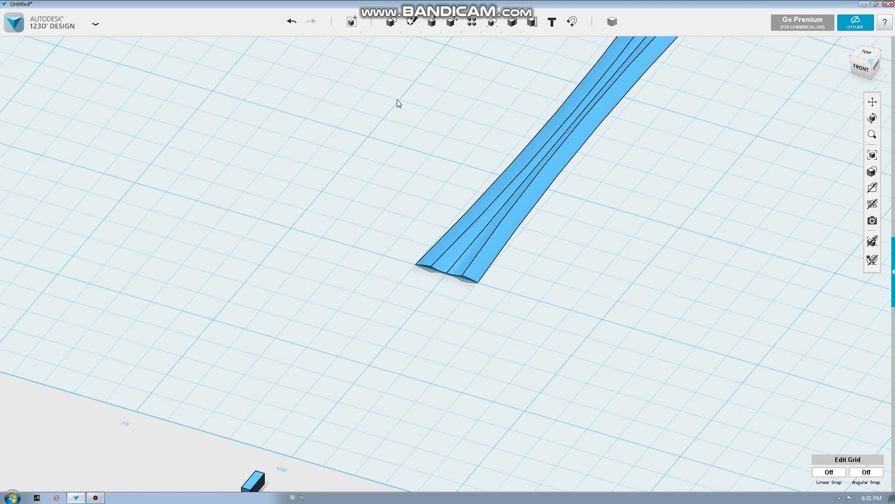
- Insert a new box and snap it onto the blade's end face
click(394, 45)
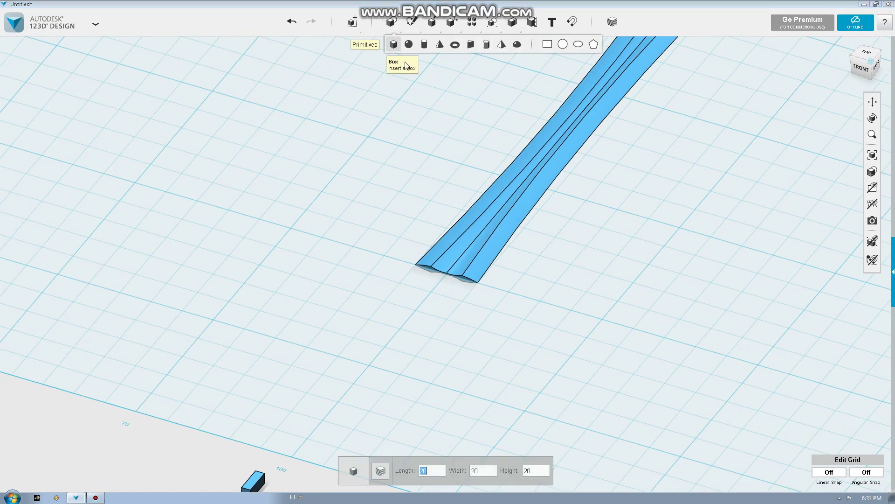
click(626, 318)
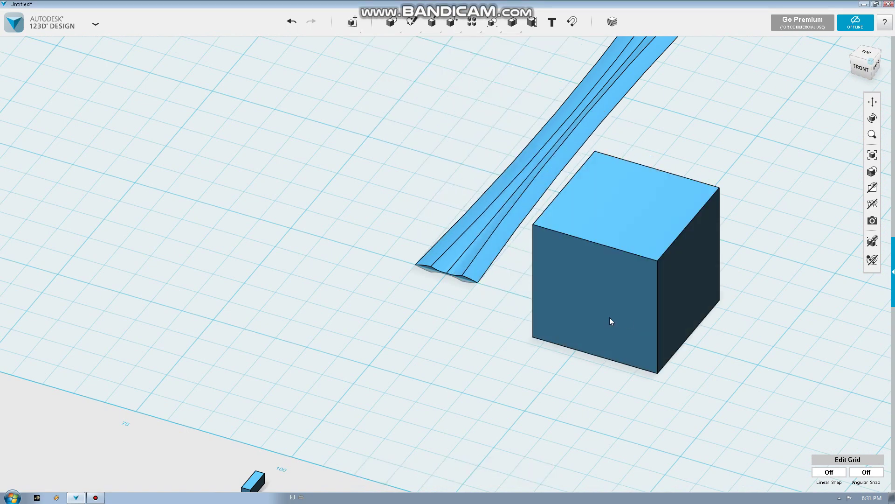
right_drag(609, 317, 510, 286)
click(572, 22)
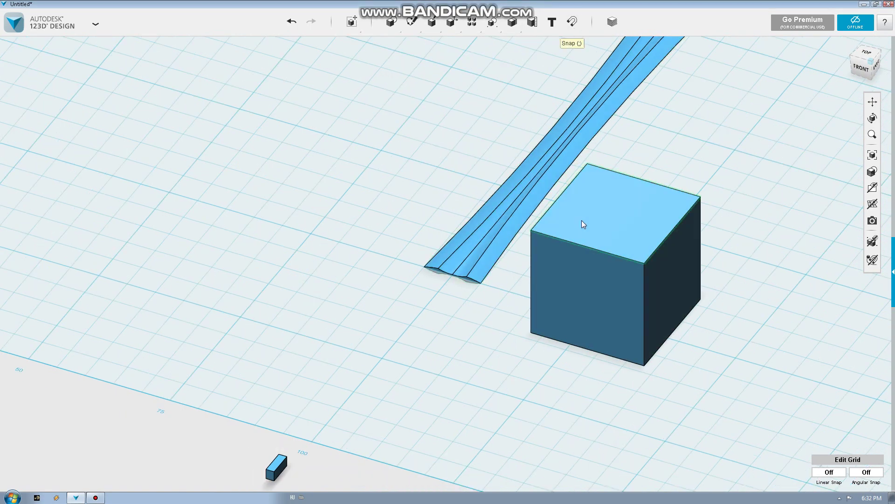
scroll(480, 295, up, 2)
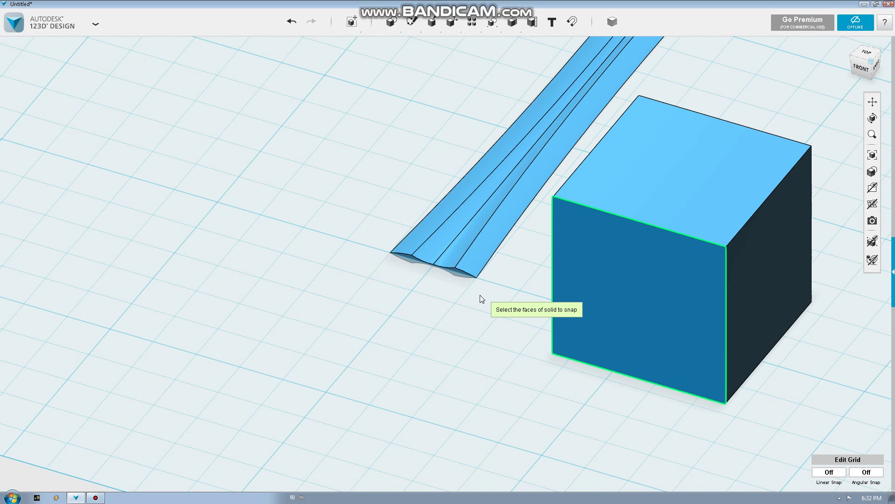
click(457, 272)
scroll(454, 271, down, 3)
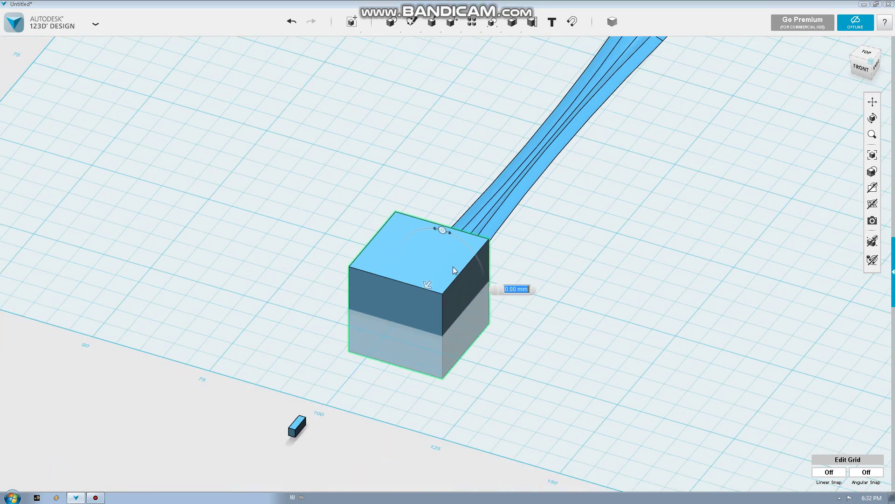
key(Return)
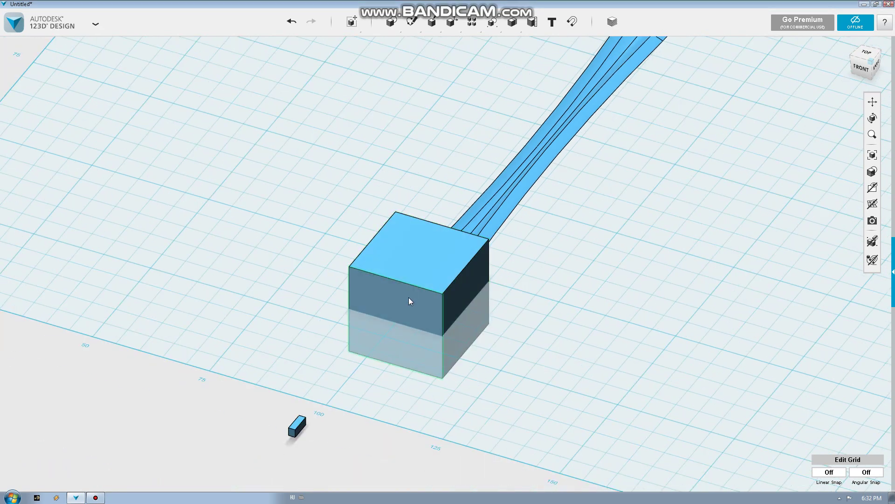
- Press/Pull the box into a thin slab, then lower its top into a low guard bar
click(408, 297)
drag(399, 306, 440, 256)
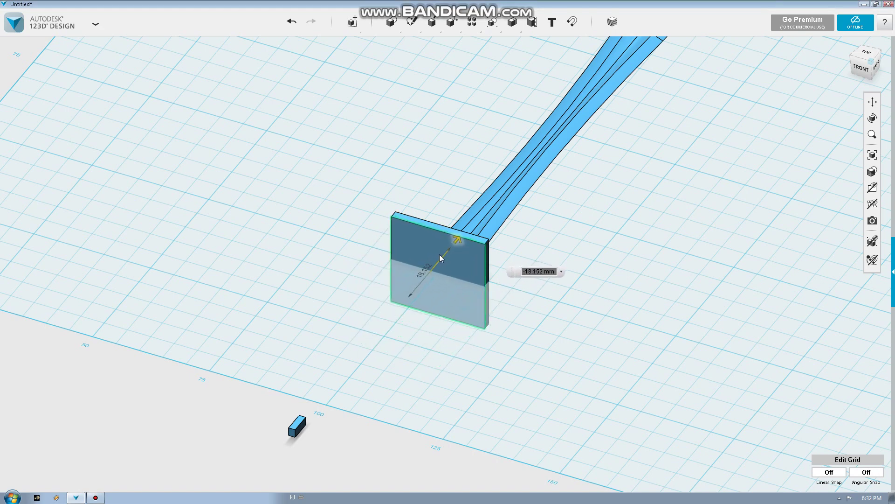
click(448, 181)
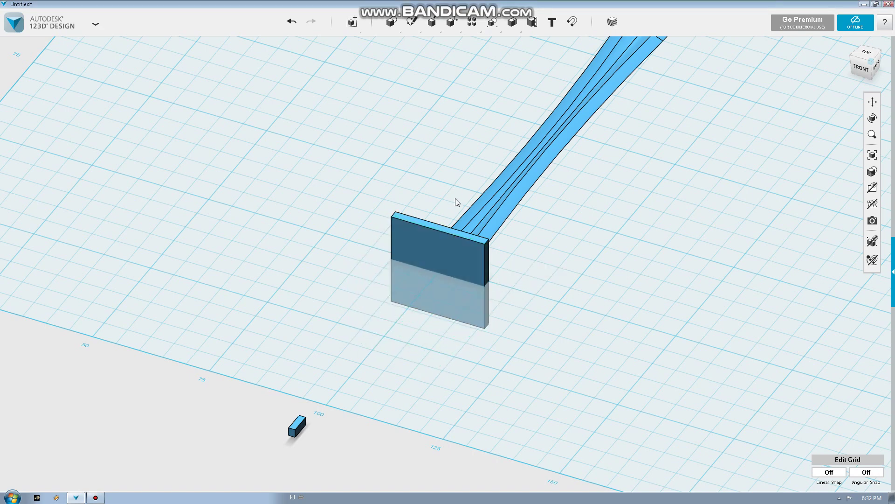
click(460, 232)
right_drag(443, 242, 442, 226)
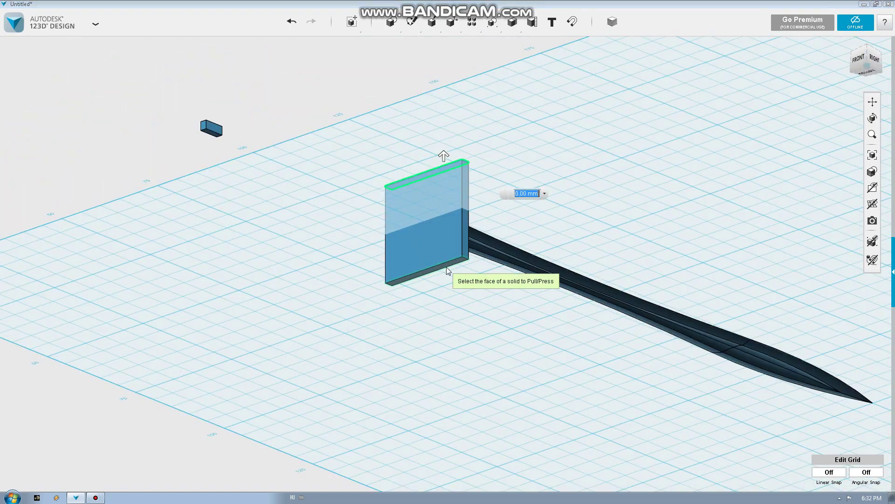
drag(446, 267, 442, 243)
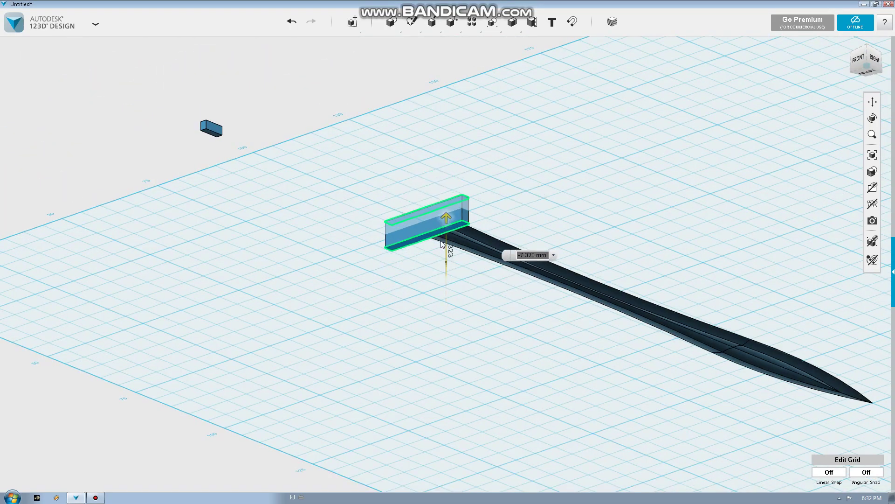
right_drag(508, 184, 394, 266)
scroll(395, 266, up, 5)
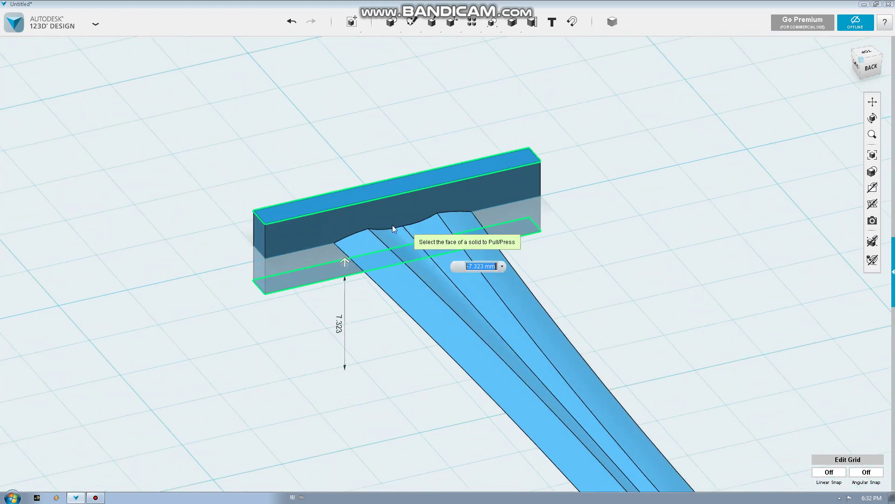
drag(345, 266, 343, 247)
click(330, 157)
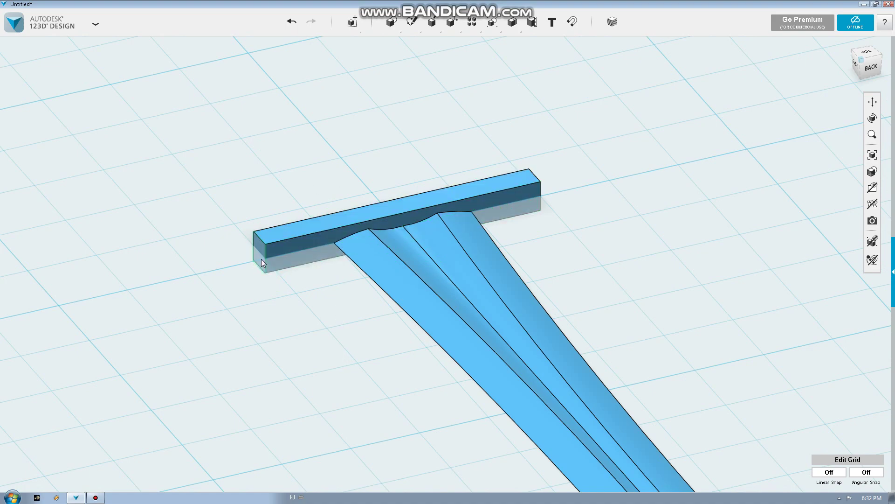
- Press/Pull both crossguard end faces inward about 3 mm to shorten it
click(261, 259)
right_drag(503, 225, 378, 228)
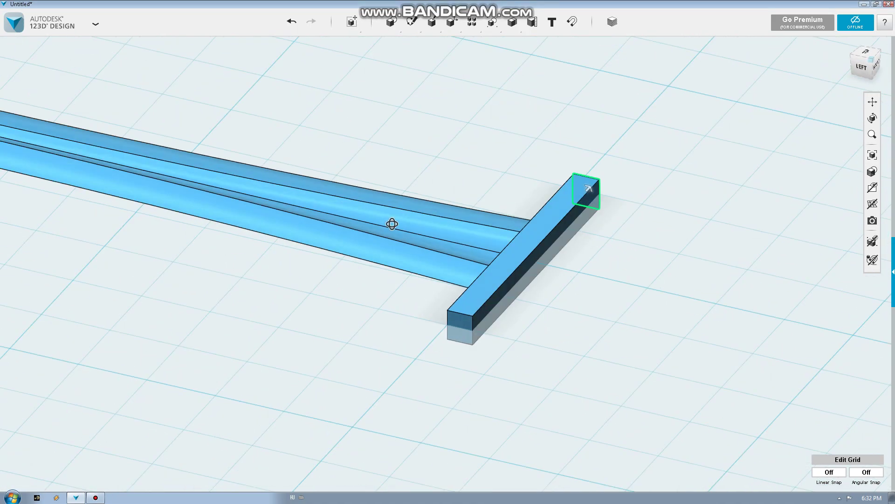
shift+click(393, 341)
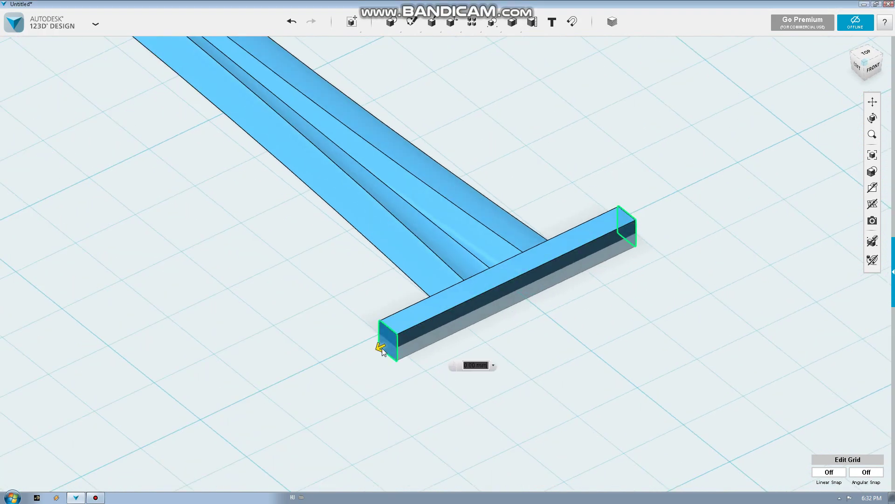
drag(393, 341, 421, 332)
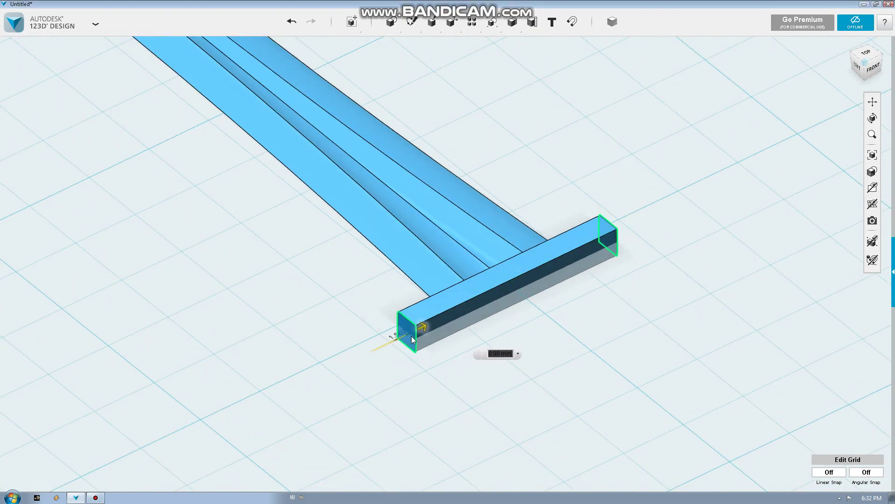
click(357, 312)
right_drag(545, 152, 499, 170)
- Extrude the crossguard face downward as a New Solid handle about 25 mm long
scroll(500, 170, down, 2)
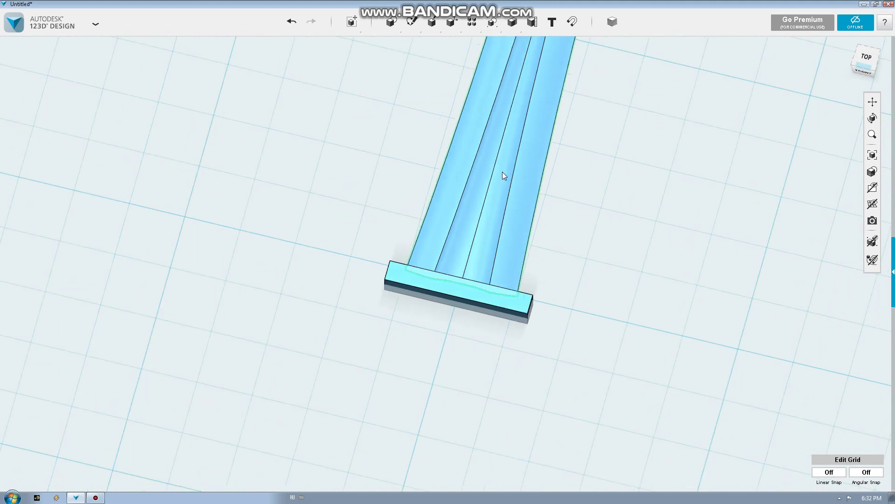
scroll(503, 172, down, 2)
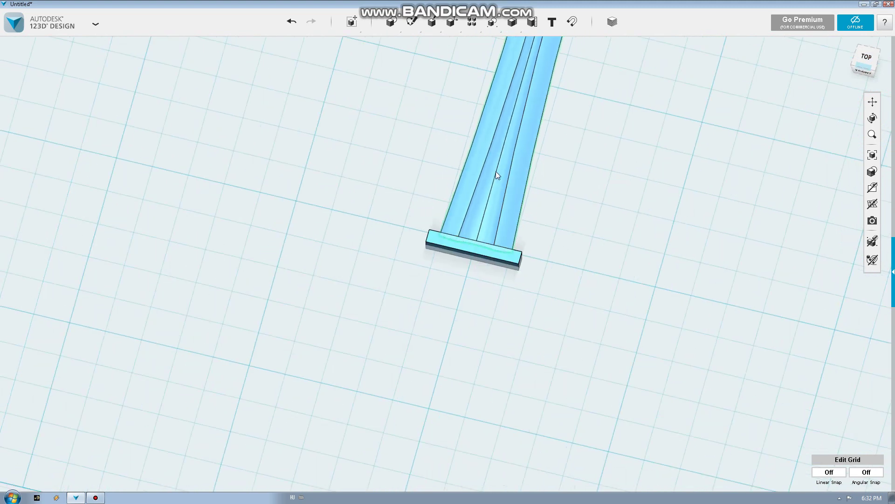
click(475, 258)
drag(472, 276, 440, 373)
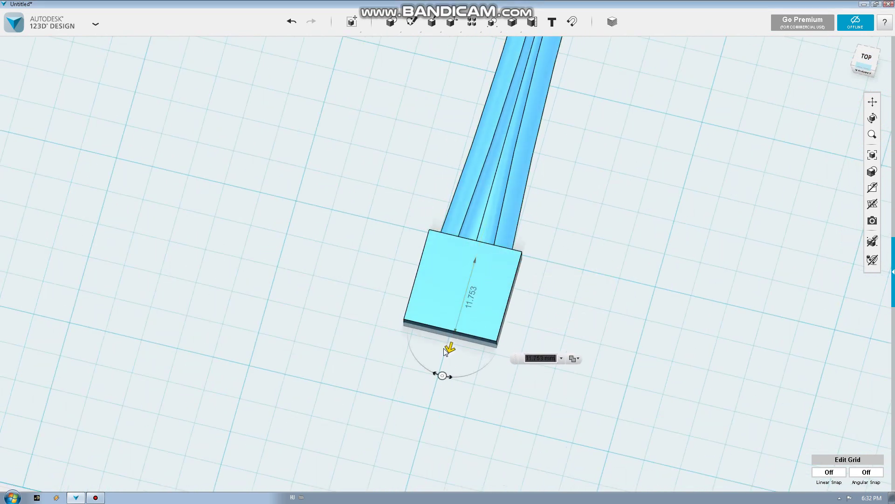
scroll(442, 359, down, 2)
scroll(444, 338, down, 2)
click(581, 359)
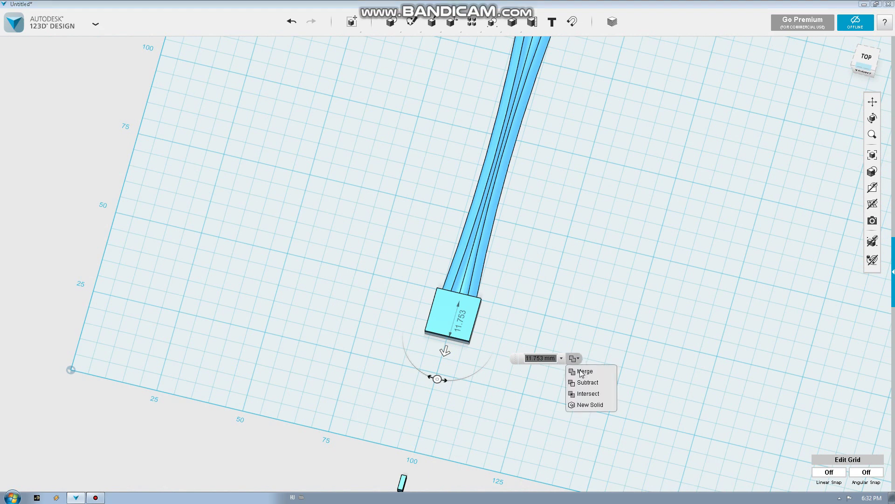
click(584, 405)
scroll(357, 265, down, 2)
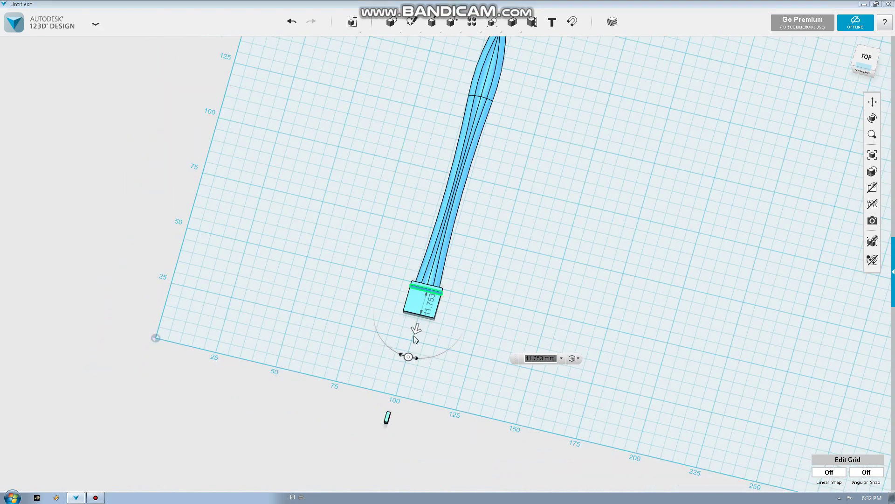
drag(415, 337, 396, 383)
key(Return)
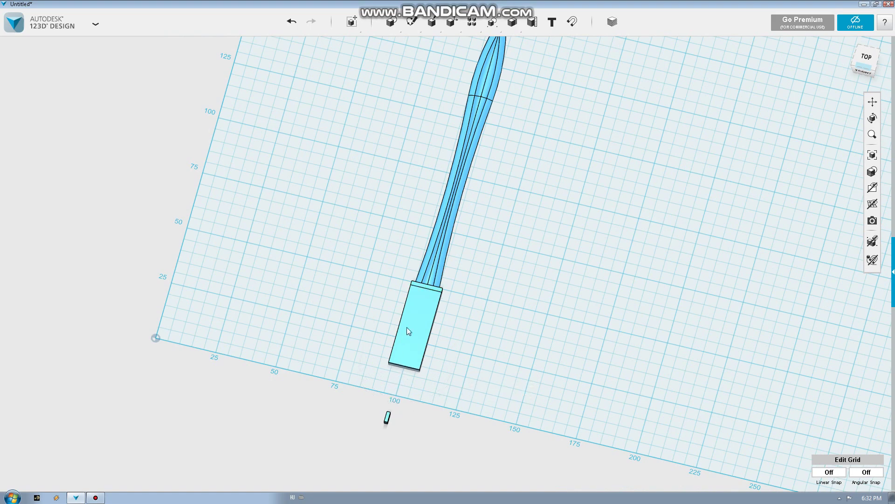
- Press/Pull the handle's front face in about 2.7 mm to thin it
scroll(410, 322, up, 3)
scroll(447, 280, up, 2)
mouse_move(467, 260)
right_down()
mouse_move(460, 259)
mouse_move(578, 259)
right_up()
click(429, 289)
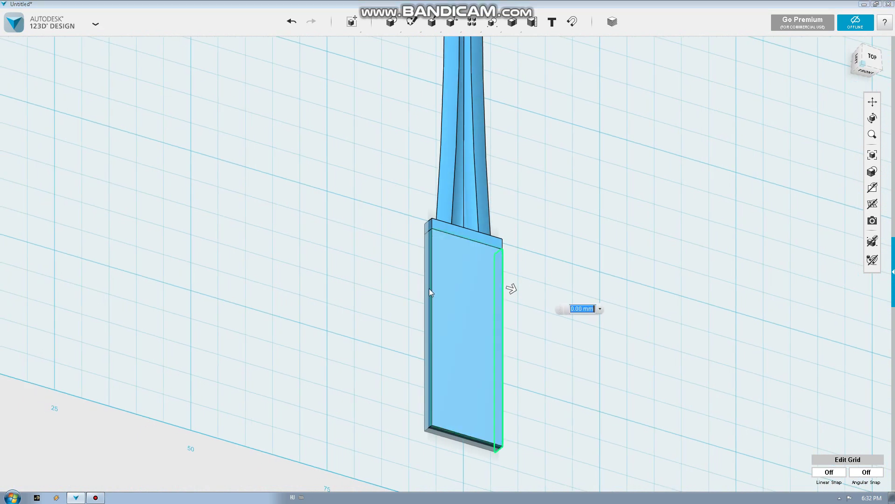
drag(413, 287, 433, 294)
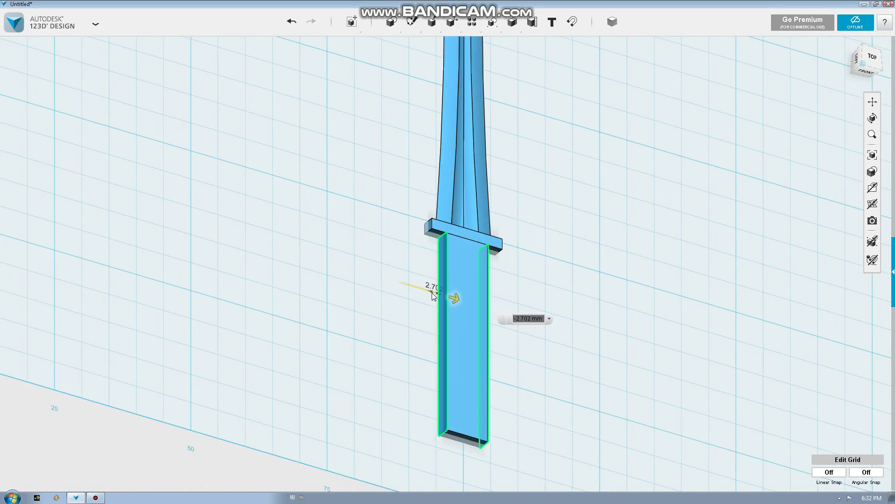
- Tweak the handle's bottom left edge 1 mm inward using 1 mm linear snap
scroll(458, 309, up, 5)
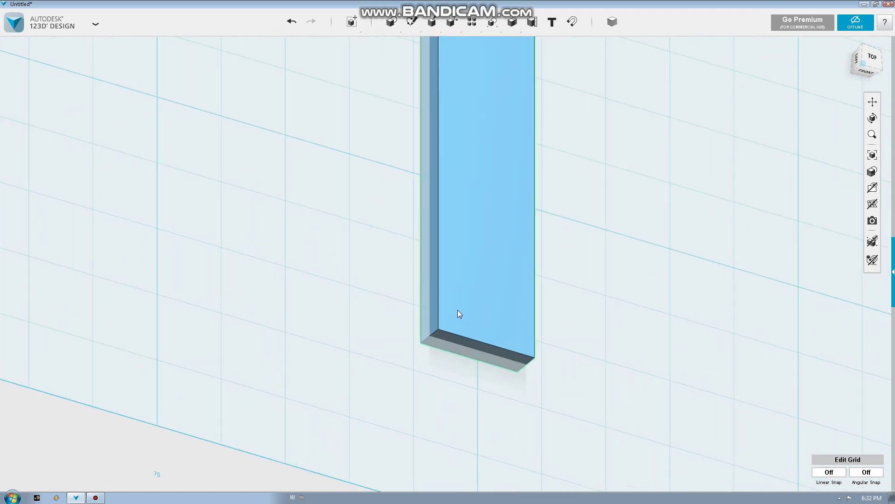
right_drag(449, 309, 439, 290)
click(422, 255)
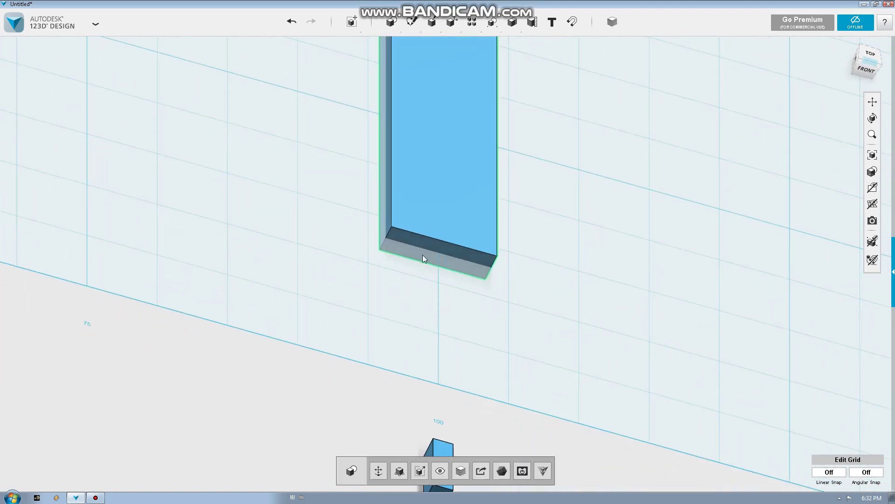
click(387, 235)
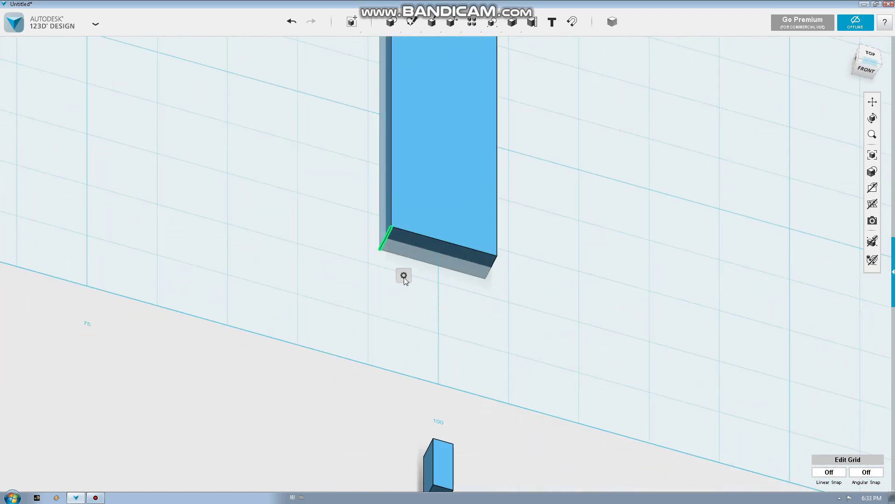
click(419, 276)
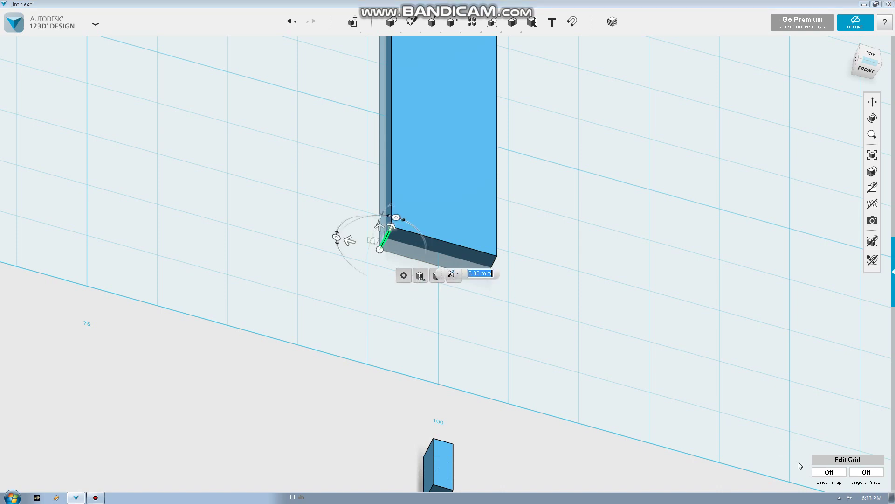
click(830, 472)
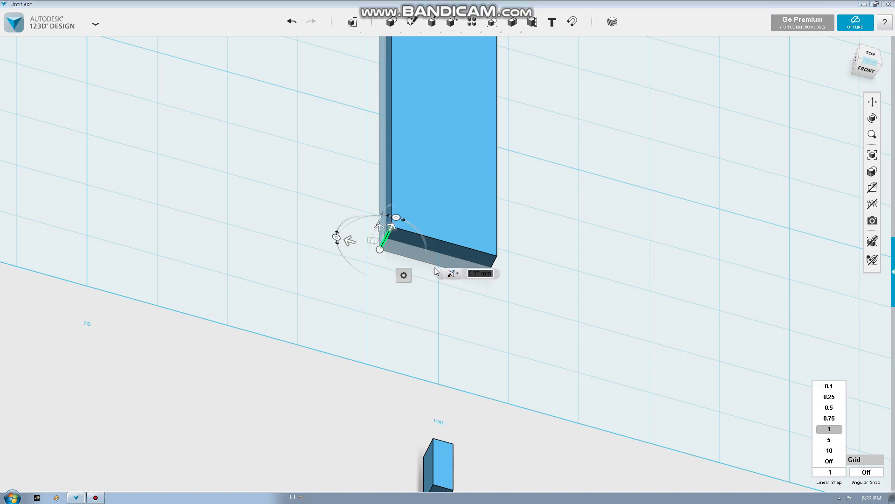
drag(344, 244, 360, 246)
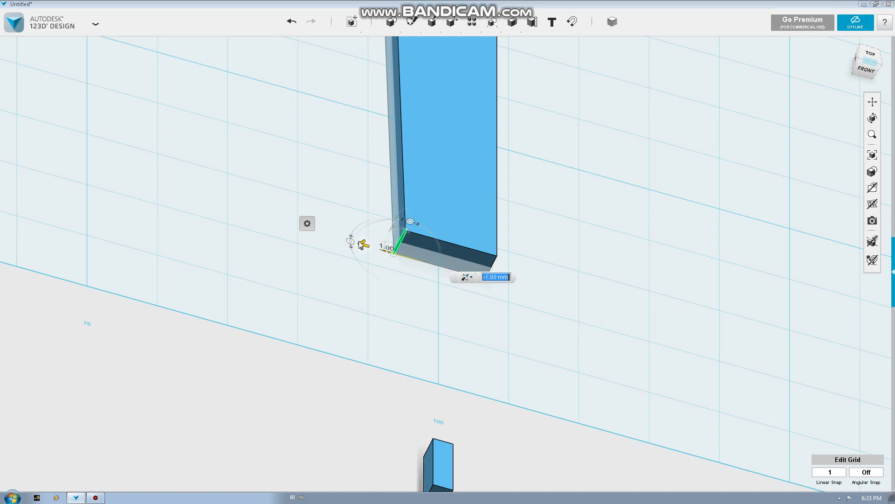
key(Return)
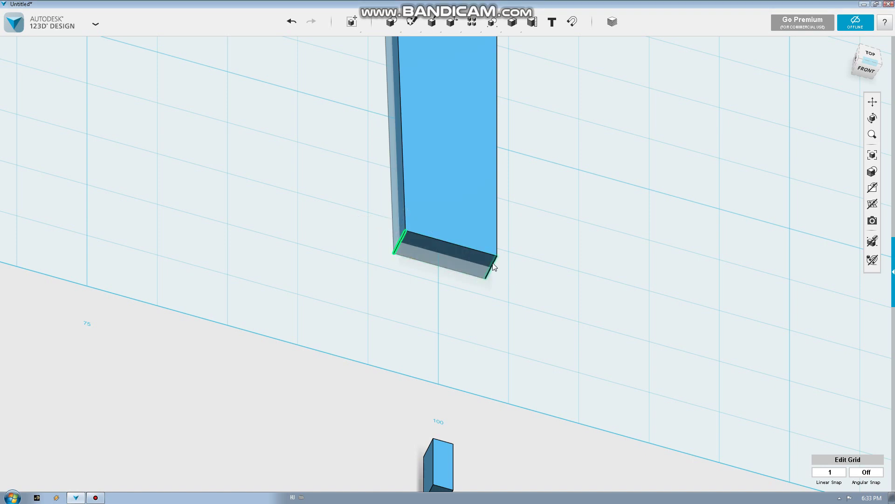
- Select the handle's bottom right edge and set the snap increment to Off
click(526, 304)
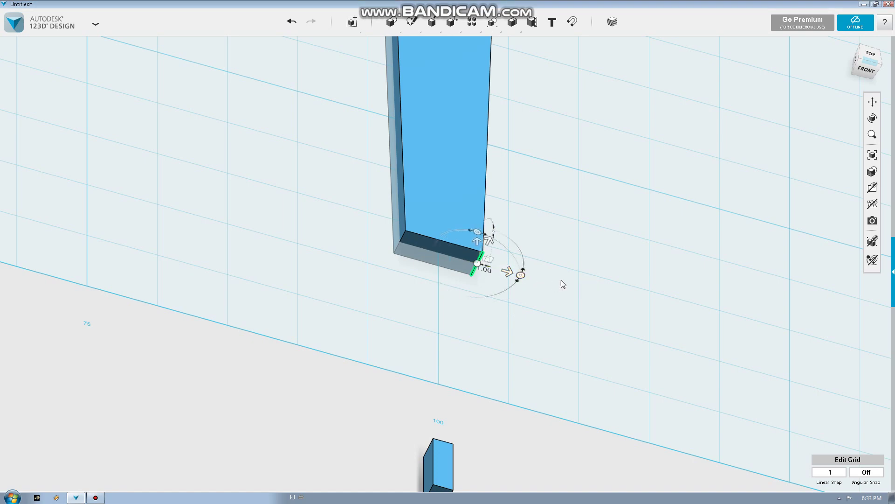
click(829, 472)
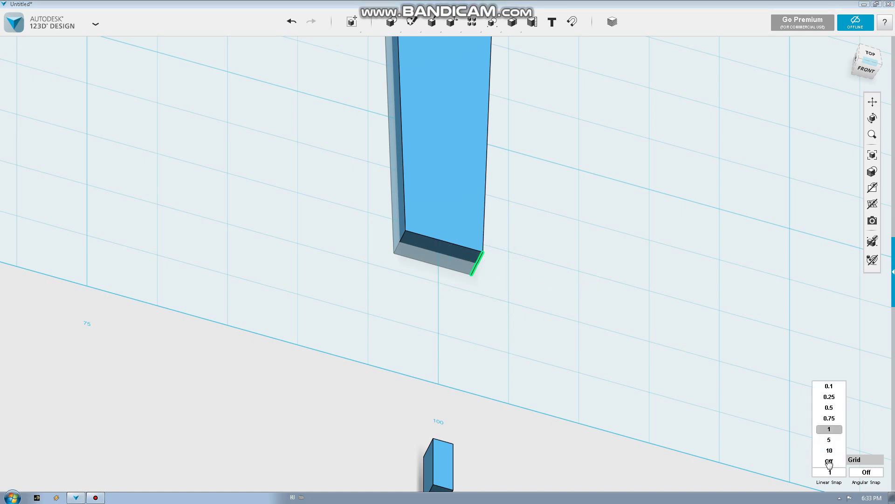
click(829, 462)
scroll(499, 234, down, 2)
scroll(499, 233, down, 3)
scroll(497, 234, down, 3)
scroll(467, 234, down, 3)
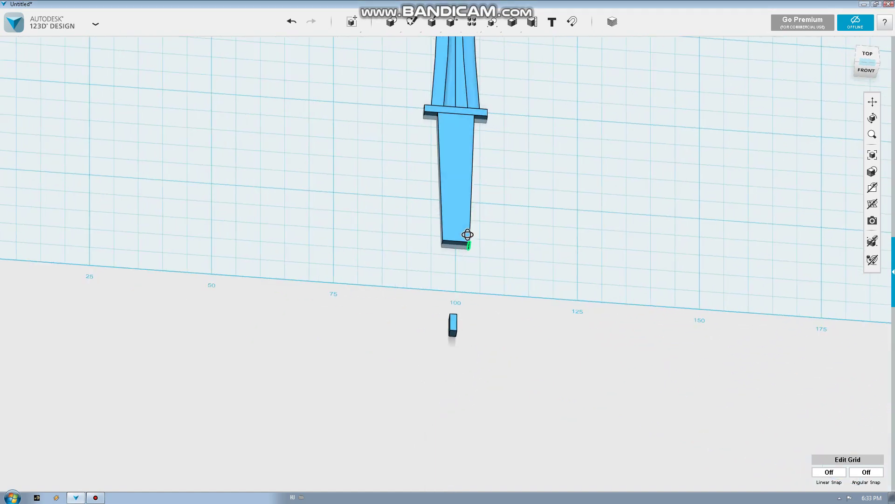
mouse_move(468, 234)
right_down()
mouse_move(451, 246)
mouse_move(438, 286)
mouse_move(444, 171)
mouse_move(438, 222)
mouse_move(453, 214)
mouse_move(438, 209)
mouse_move(485, 225)
right_up()
- Press/Pull both handle side faces inward about 0.6 mm
click(432, 222)
shift+click(497, 229)
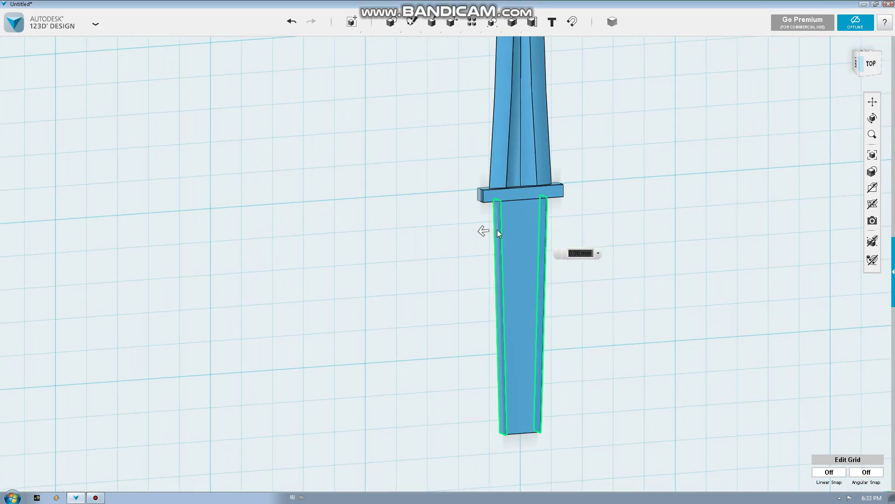
drag(483, 230, 488, 228)
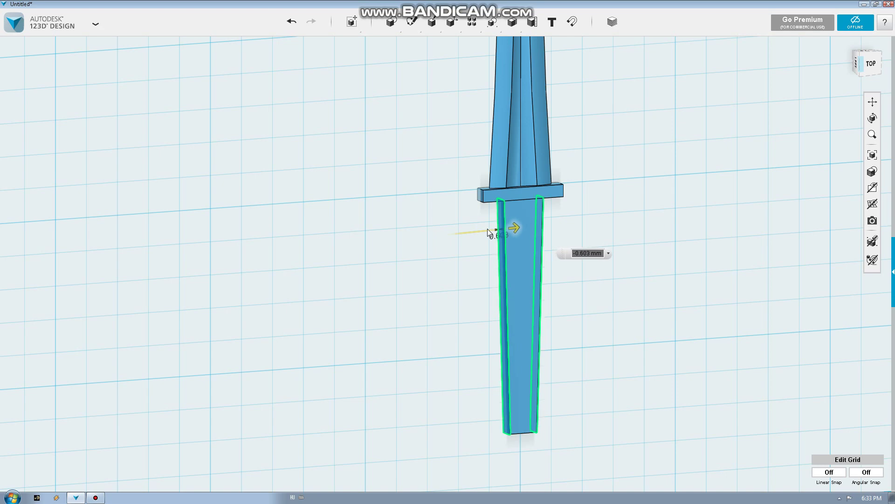
click(485, 273)
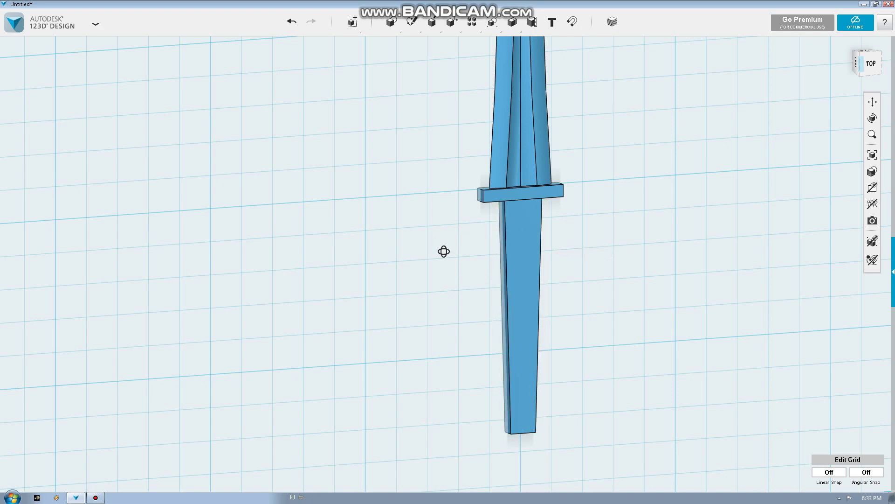
right_drag(444, 251, 444, 230)
- Fillet the four long handle edges with a radius of about 0.94 mm
scroll(480, 226, up, 3)
key(f)
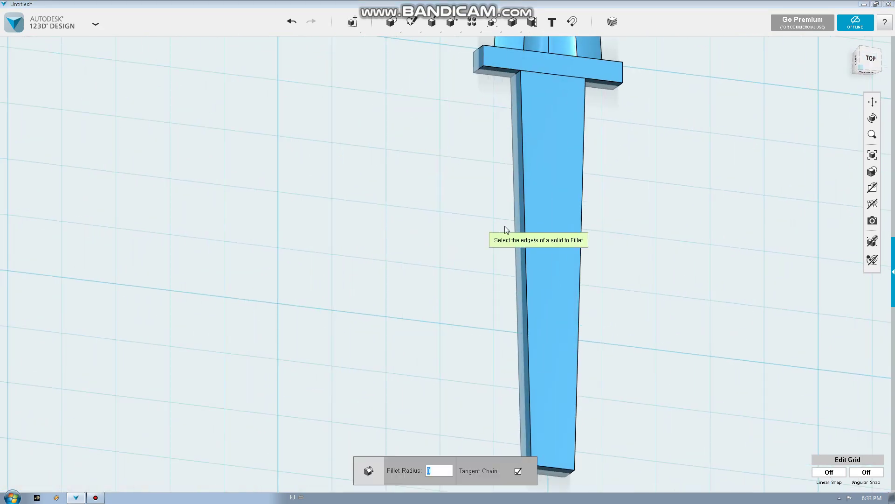
click(514, 228)
click(525, 226)
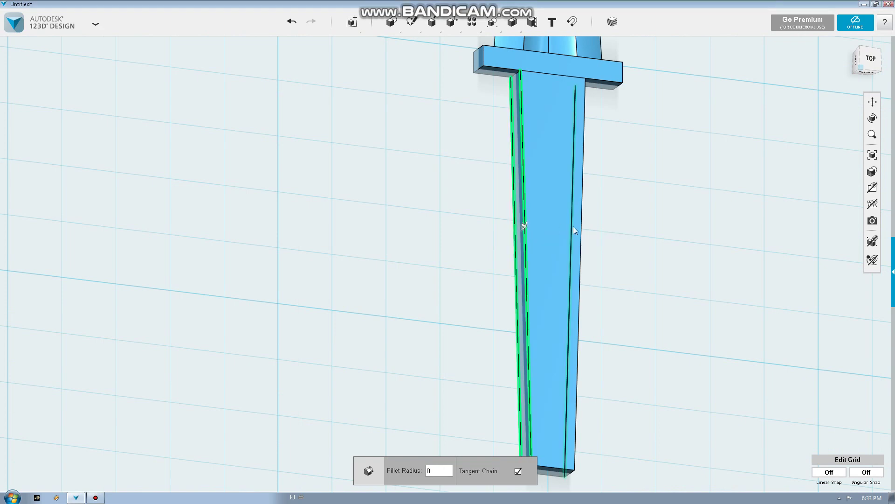
click(575, 226)
mouse_move(564, 233)
right_down()
mouse_move(548, 225)
mouse_move(573, 222)
right_up()
drag(584, 176, 580, 177)
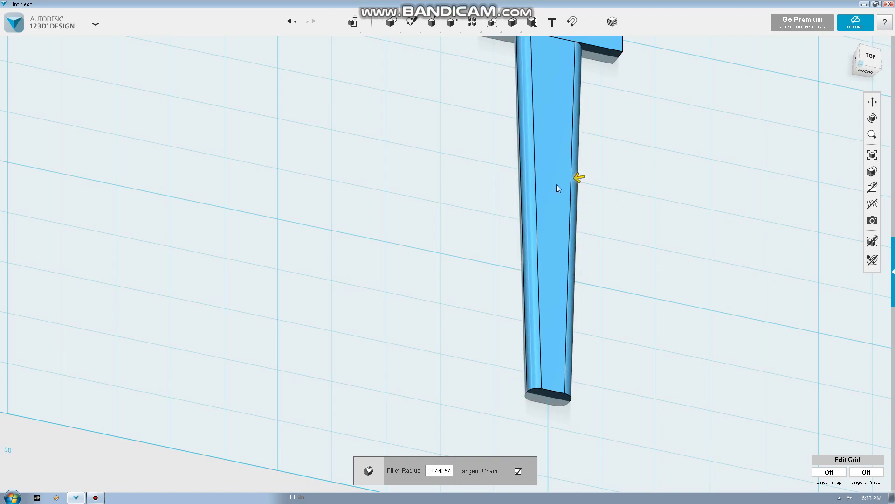
click(432, 211)
scroll(436, 210, down, 3)
middle_drag(437, 212, 443, 196)
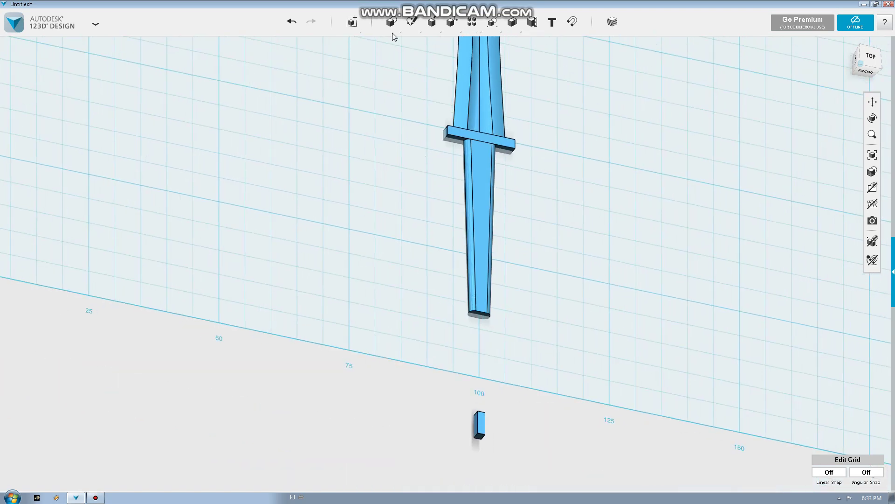
- Insert a cylinder and snap its flat face onto the handle's end face
click(425, 47)
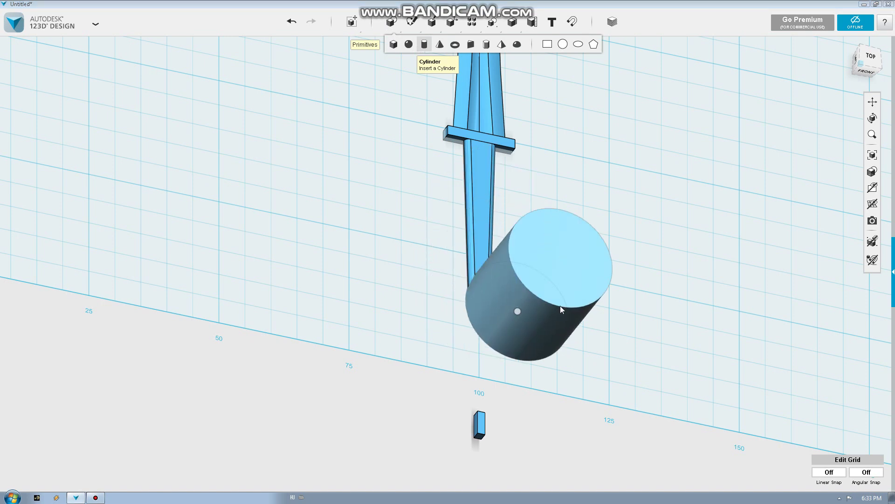
click(562, 279)
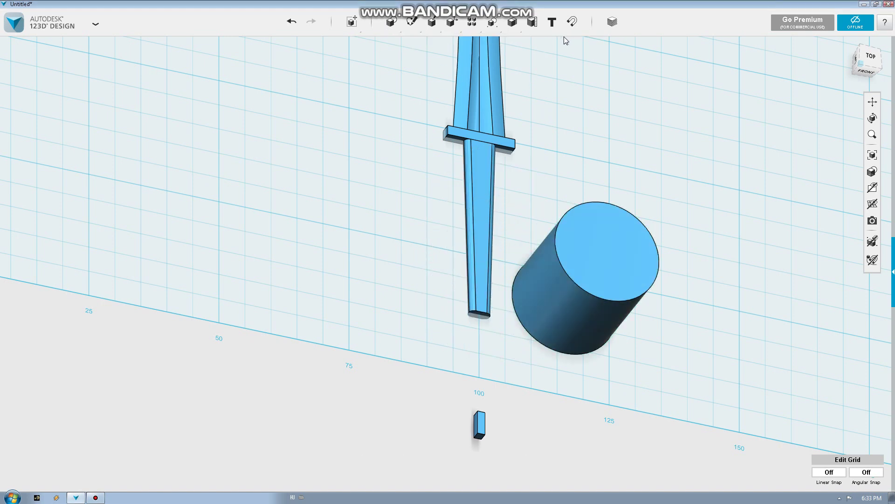
click(568, 25)
click(590, 226)
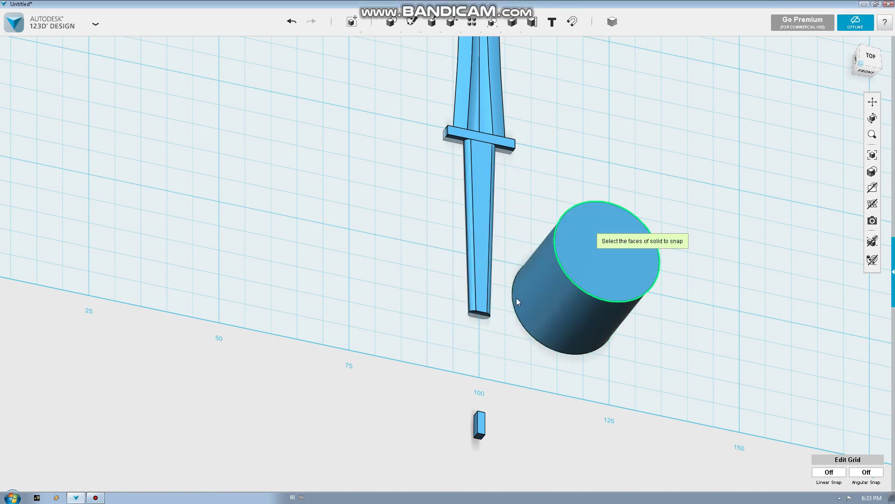
click(482, 315)
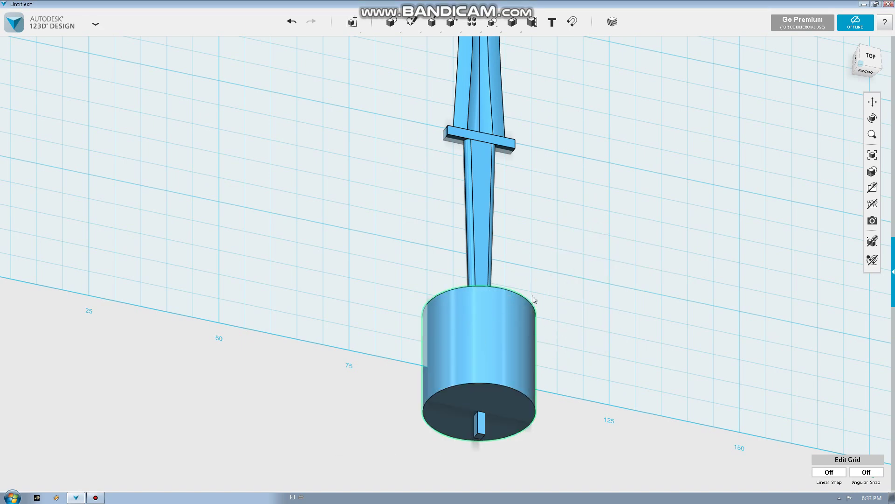
- Rotate the cylinder 90° with the Move manipulator so it lies crosswise
click(510, 320)
right_drag(511, 320, 483, 303)
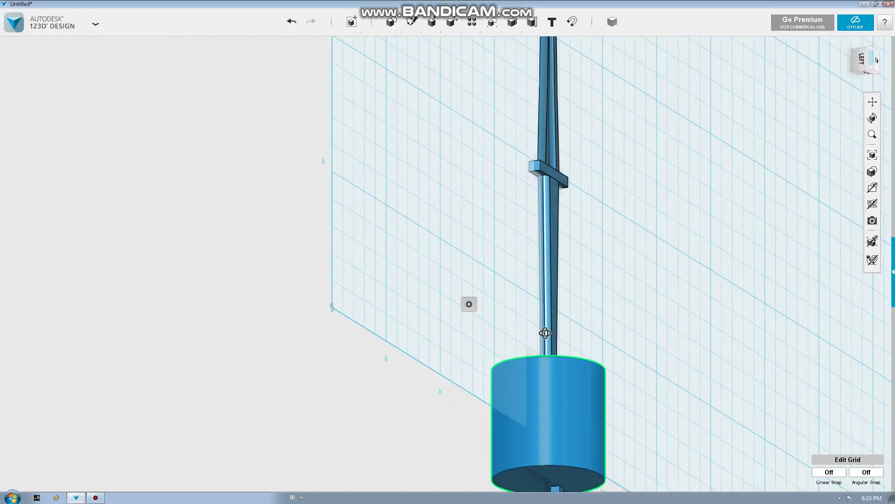
click(505, 404)
click(379, 471)
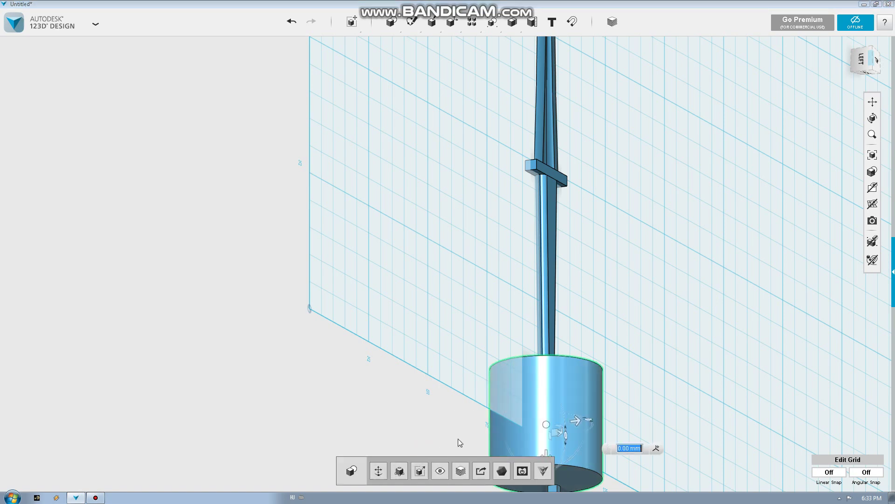
mouse_move(486, 322)
right_down()
mouse_move(436, 208)
mouse_move(448, 224)
right_up()
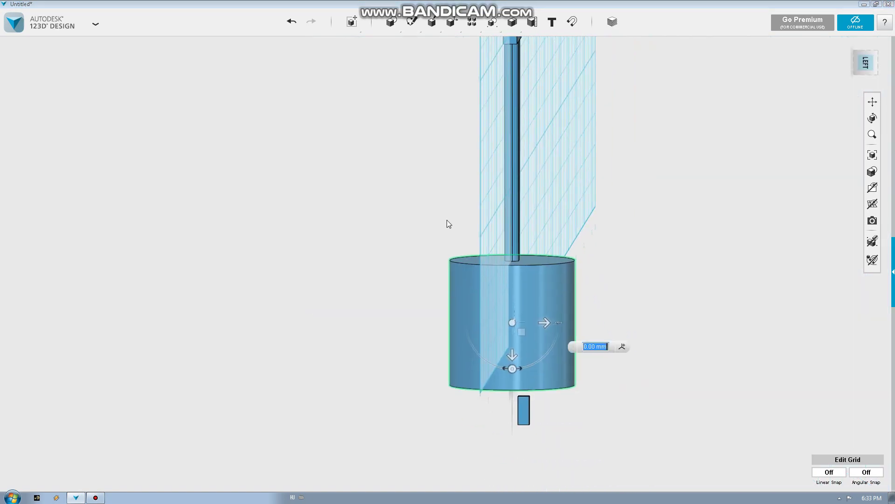
drag(514, 368, 524, 369)
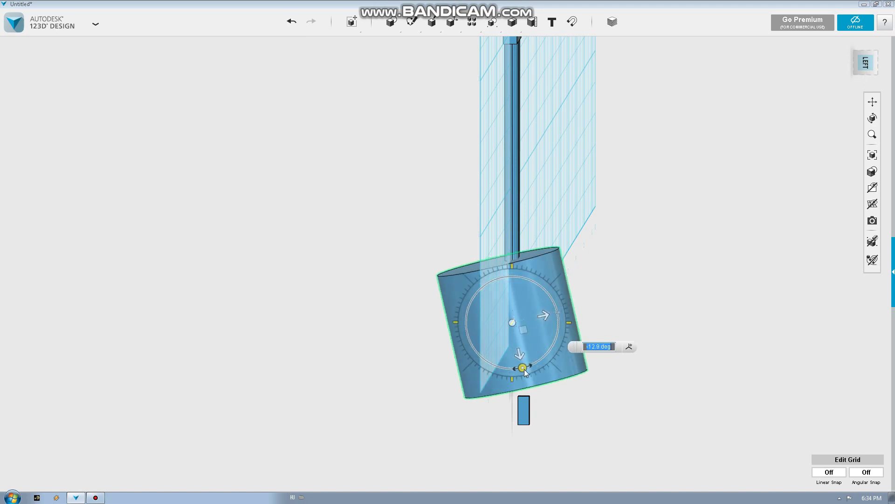
text(90)
key(Return)
right_drag(583, 228, 556, 244)
- Slide the crosswise cylinder down, then back up until centred on the handle end
click(529, 276)
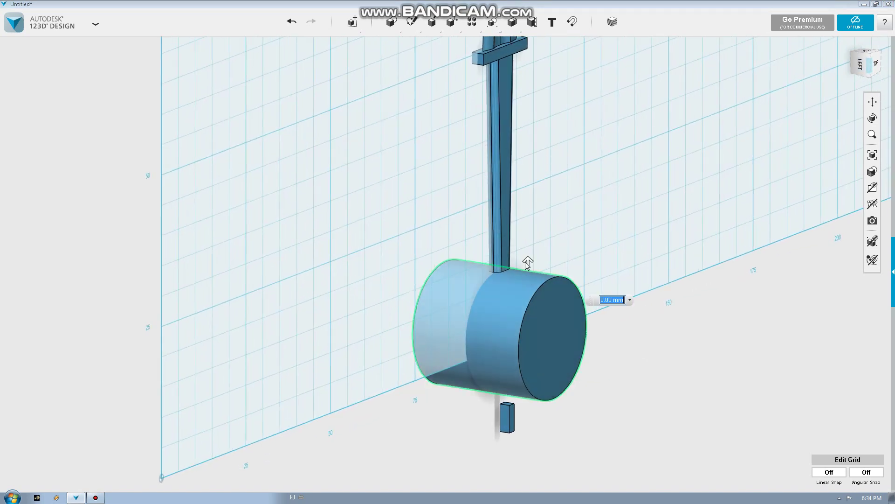
drag(528, 262, 541, 304)
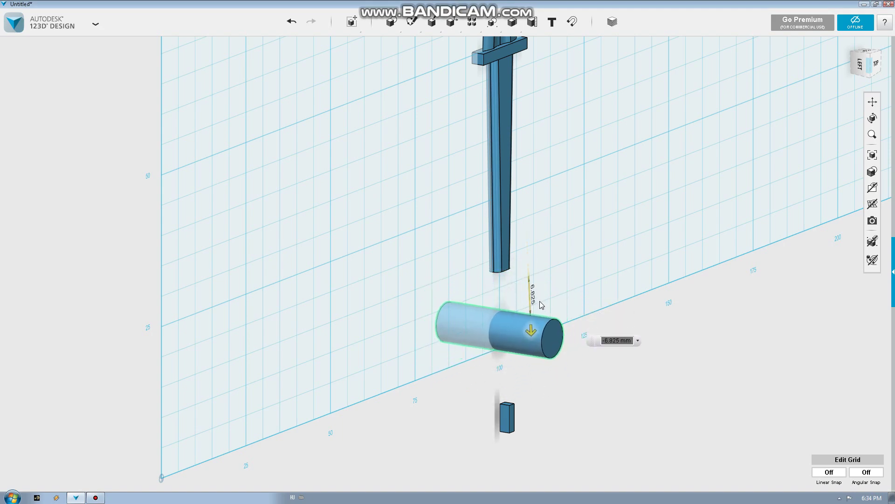
key(Return)
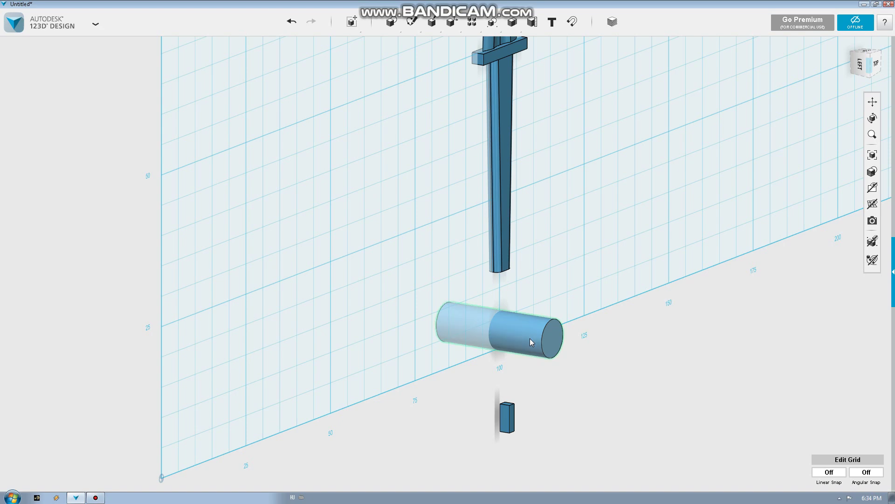
click(384, 478)
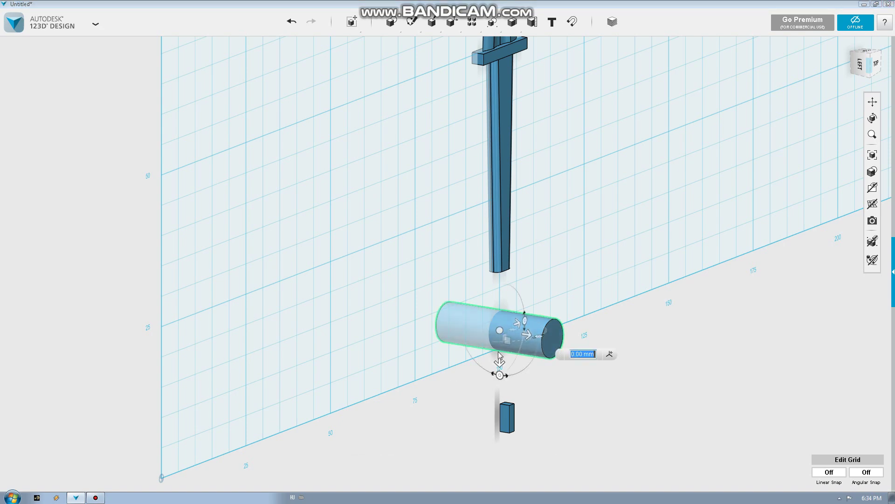
drag(499, 362, 499, 312)
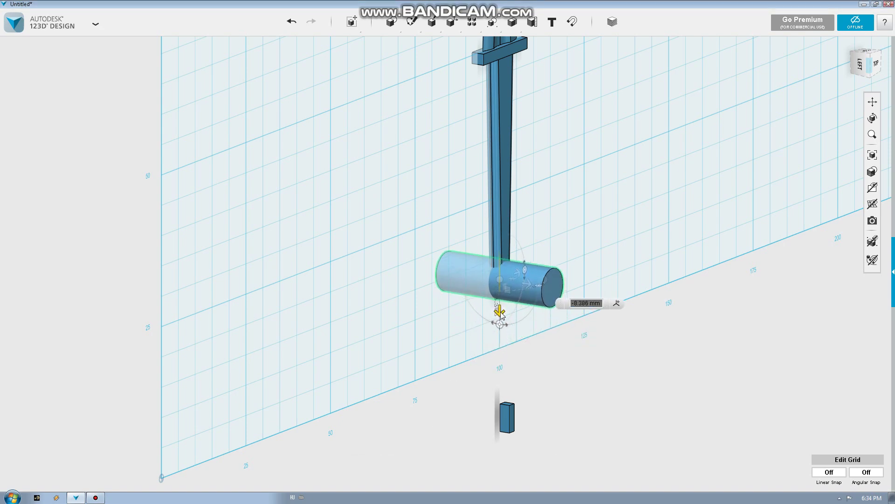
click(548, 255)
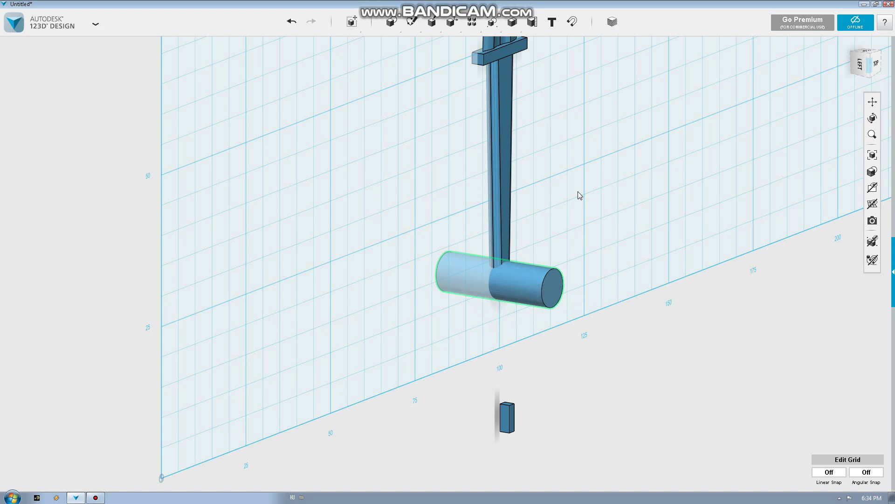
click(552, 287)
right_drag(552, 286, 481, 264)
- Press/Pull the cylinder's end face in to shorten it into a thin disc
click(456, 270)
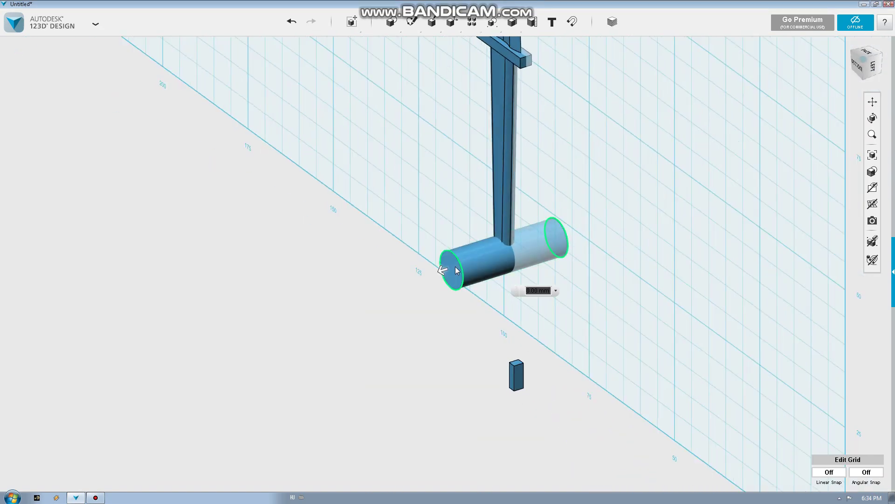
drag(456, 271, 490, 264)
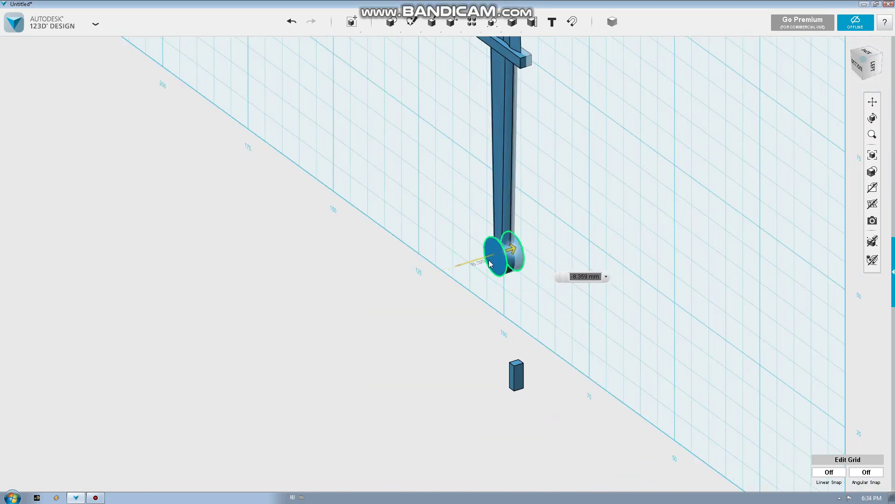
scroll(479, 200, up, 3)
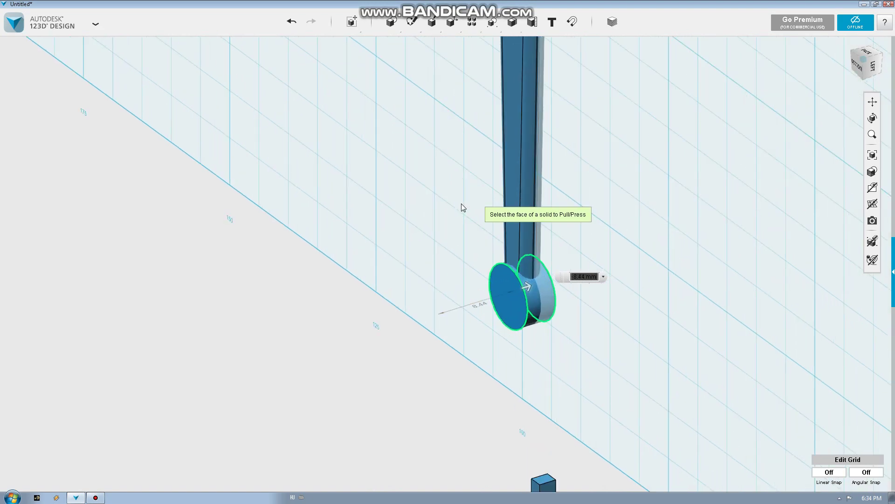
- Chamfer both circular edges of the disc pommel by a small distance
key(c)
click(499, 266)
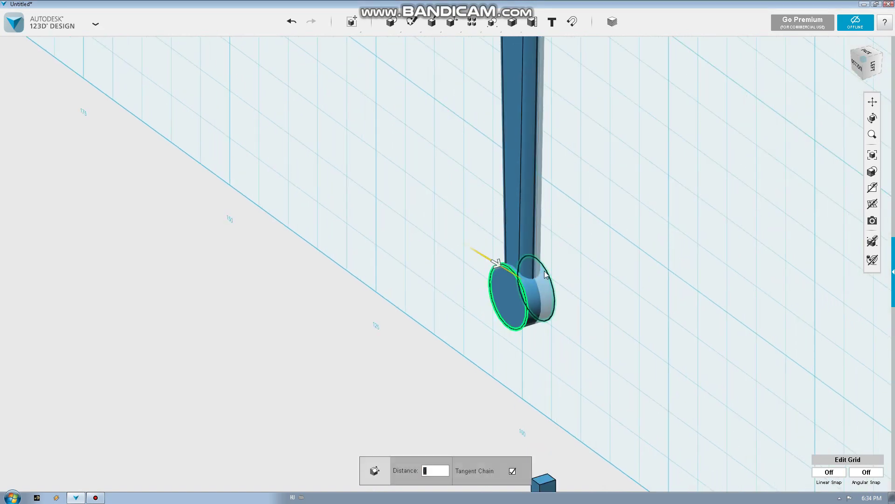
click(544, 271)
drag(547, 272, 544, 273)
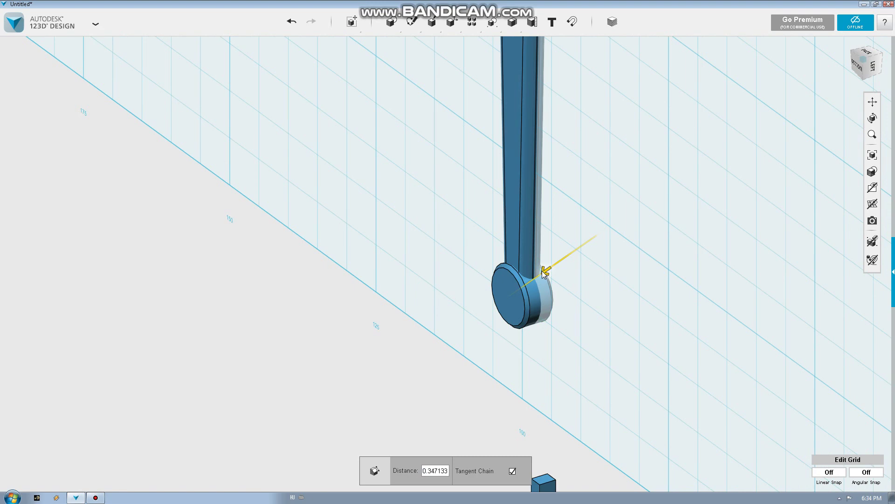
click(426, 230)
middle_drag(426, 230, 392, 430)
scroll(459, 258, up, 2)
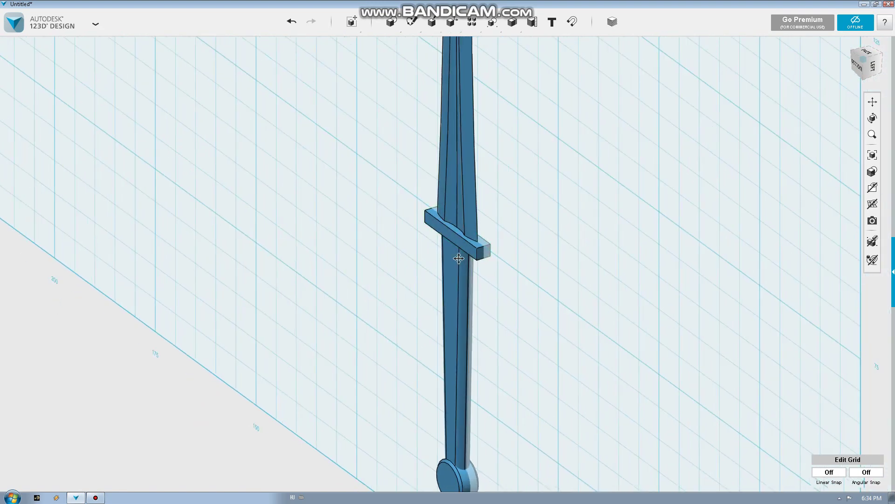
scroll(459, 258, up, 1)
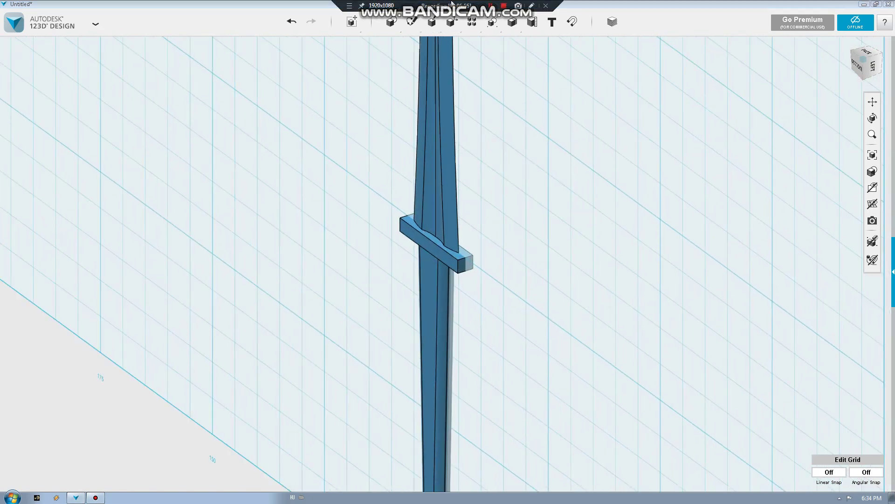
- Sketch a two-point polyline on the crossguard's end face, beside the blade
middle_drag(499, 127, 500, 158)
mouse_move(500, 155)
right_down()
mouse_move(494, 146)
mouse_move(476, 208)
mouse_move(514, 190)
mouse_move(521, 172)
mouse_move(479, 201)
right_up()
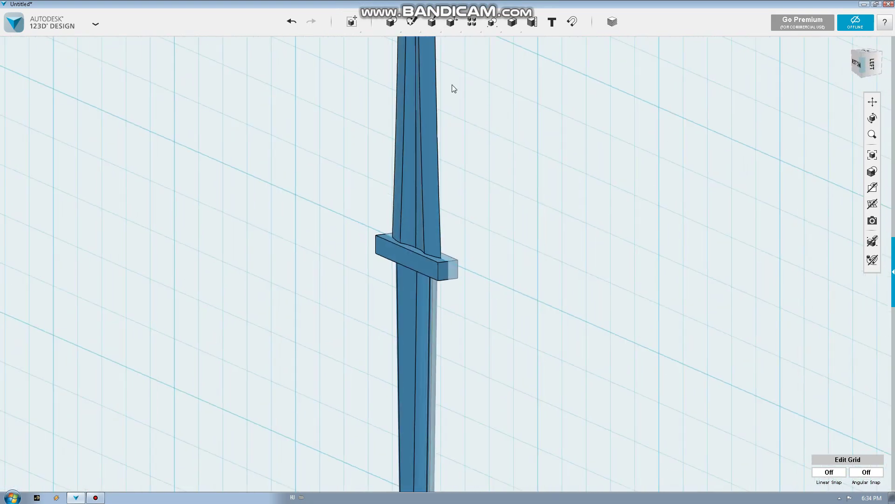
mouse_move(411, 21)
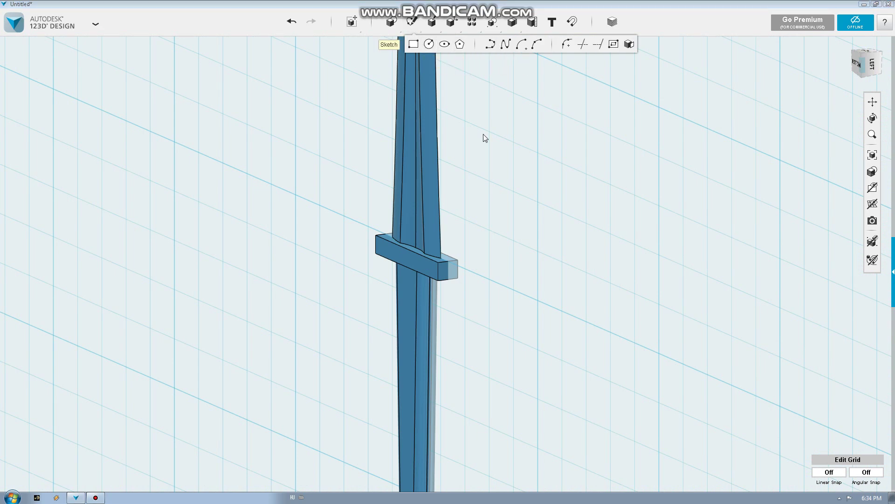
click(449, 272)
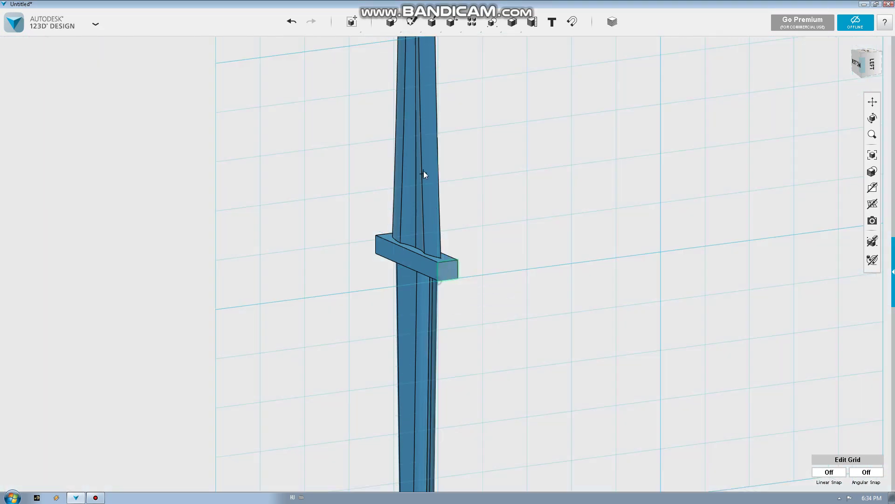
click(421, 156)
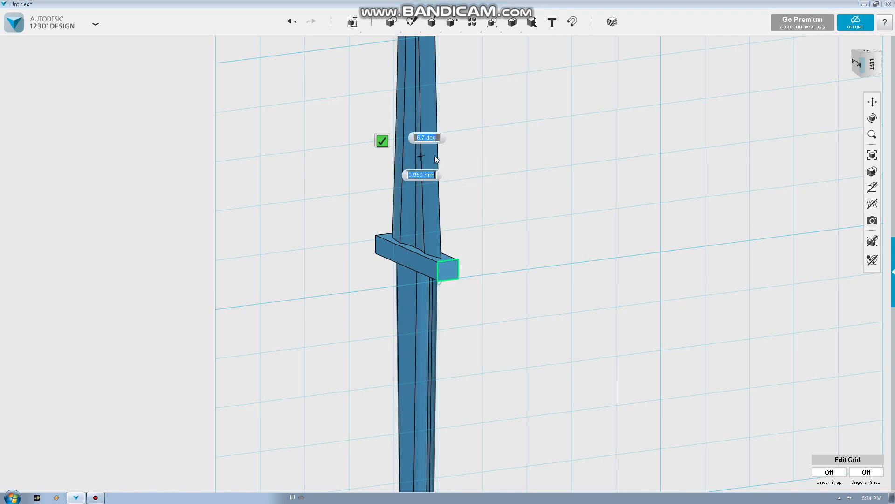
click(467, 152)
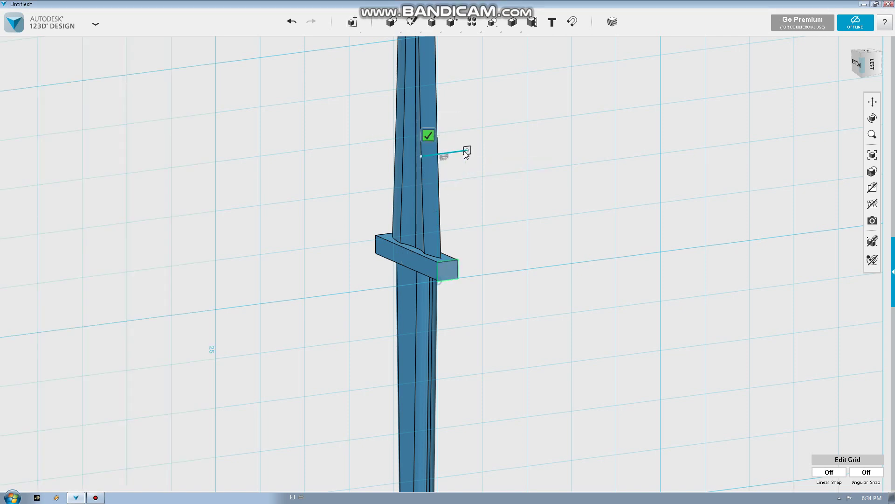
click(430, 136)
right_drag(430, 138, 485, 106)
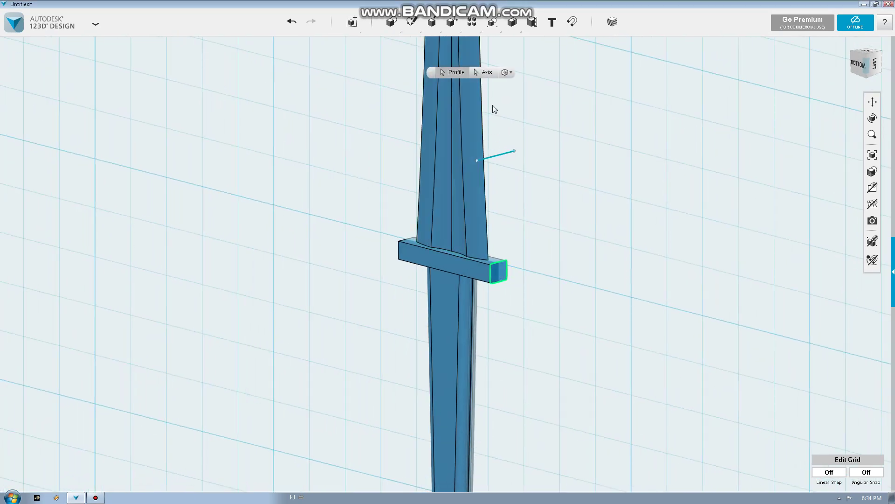
- Revolve the crossguard end about the guide line by about 29.2° as a New Solid
click(485, 75)
click(502, 160)
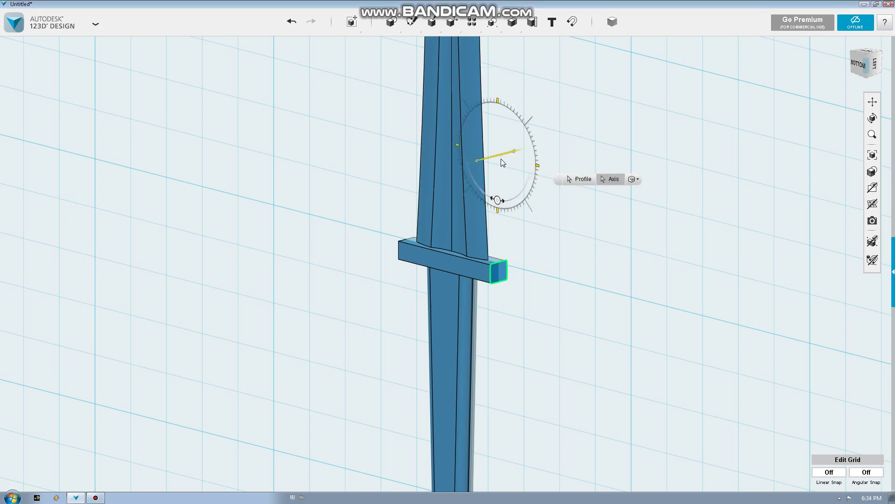
right_drag(518, 165, 536, 161)
middle_drag(535, 162, 446, 211)
drag(502, 222, 523, 222)
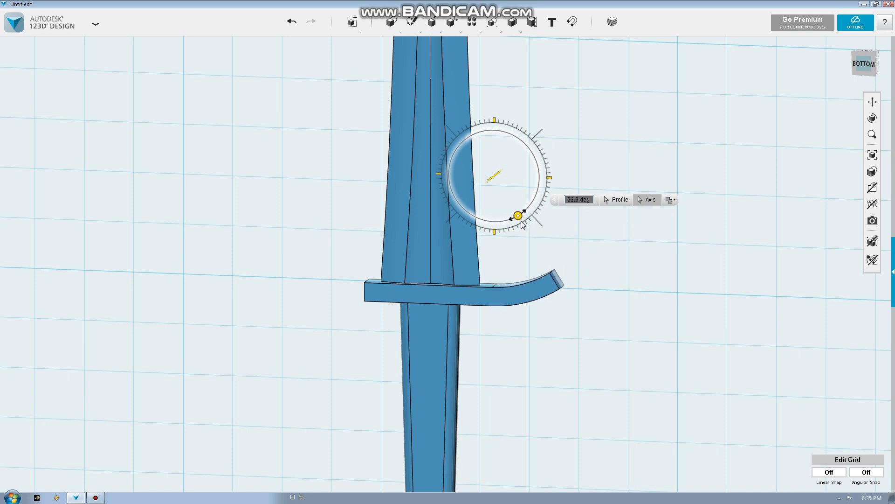
drag(519, 222, 519, 222)
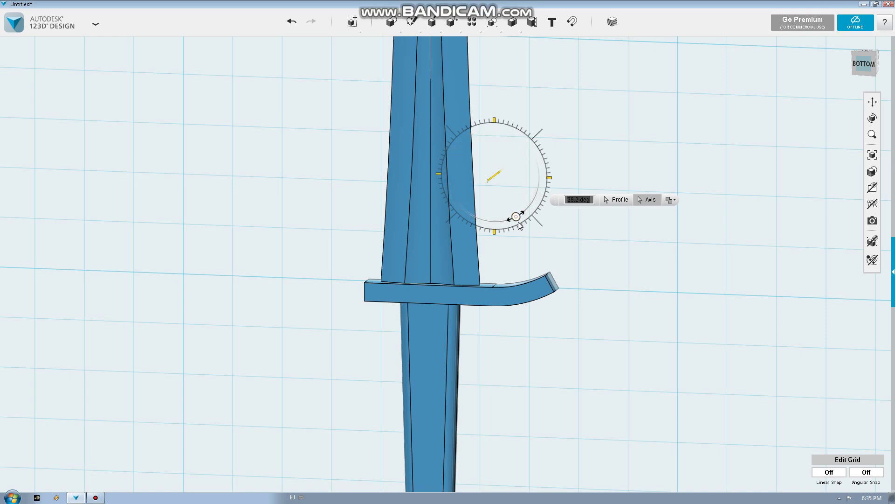
click(672, 199)
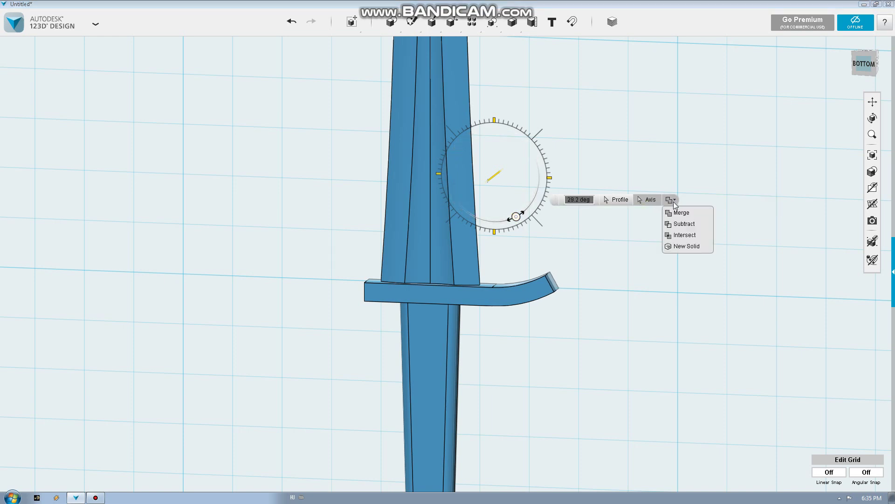
click(684, 247)
click(550, 169)
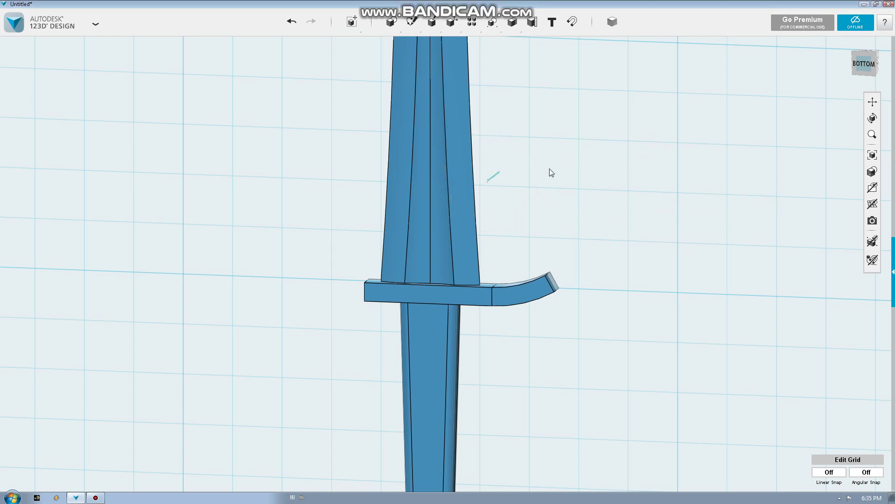
right_drag(550, 169, 547, 209)
scroll(554, 188, down, 2)
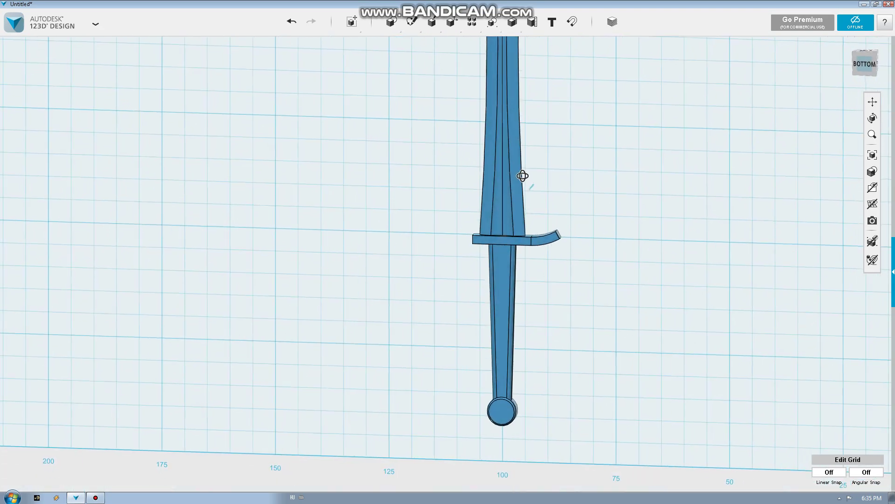
- Duplicate the curved guard tip and lift the copy above the crossguard
scroll(547, 209, up, 2)
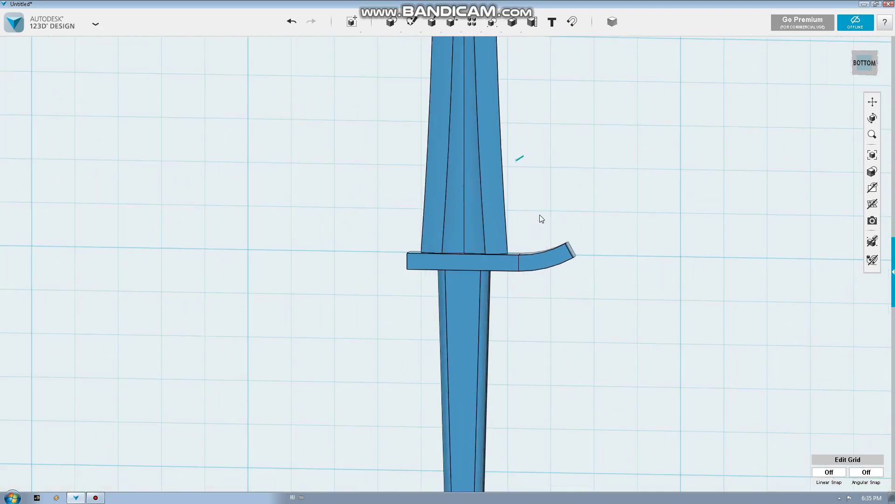
scroll(540, 217, down, 2)
scroll(527, 235, up, 4)
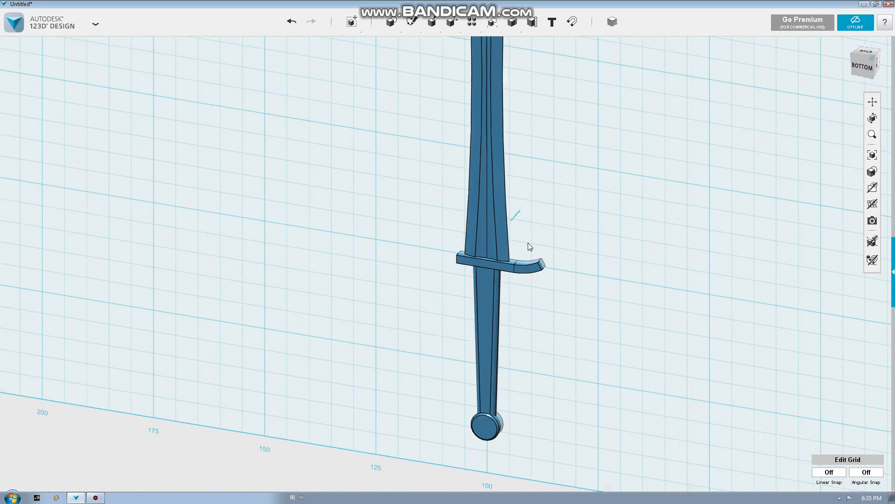
scroll(531, 261, up, 1)
click(533, 278)
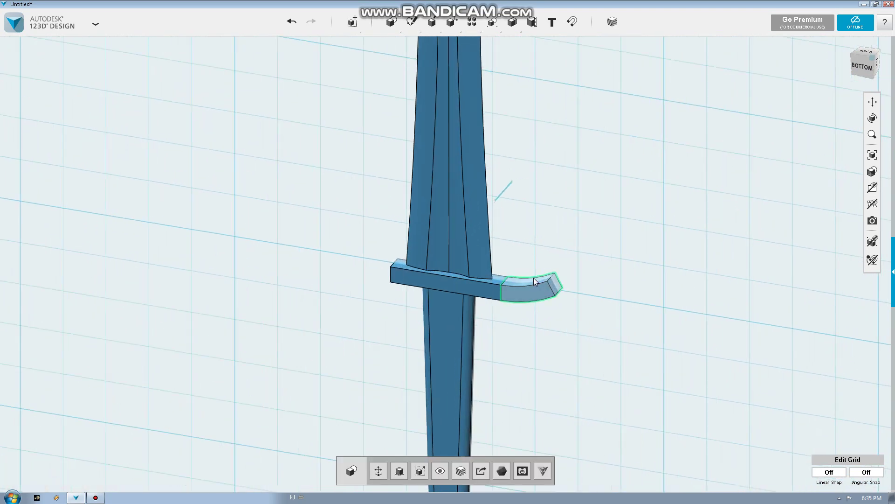
key(ctrl+t)
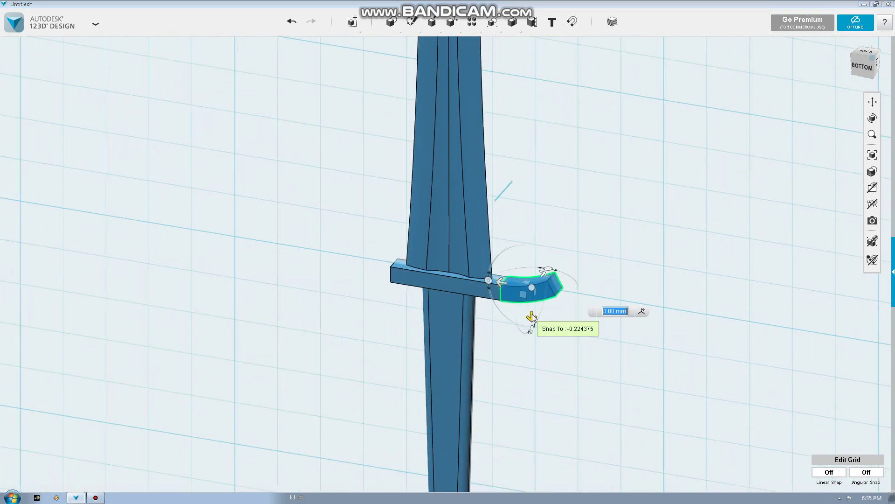
drag(532, 317, 531, 264)
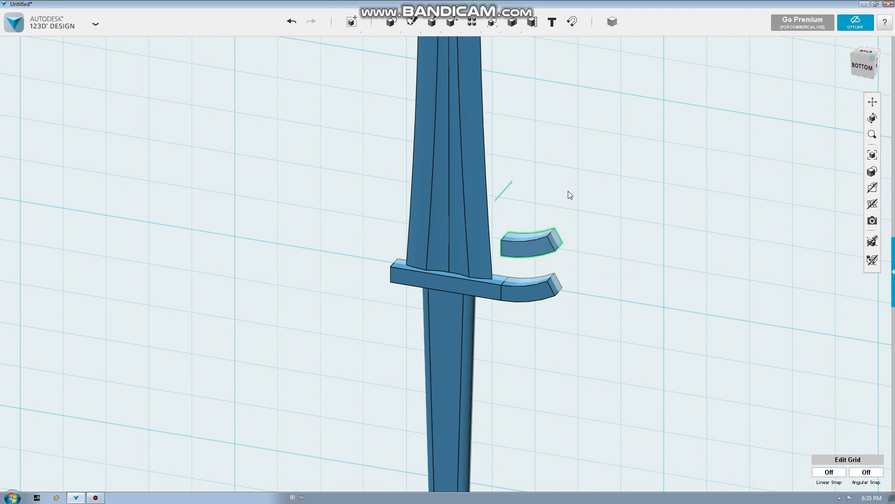
- Snap the copied tip's end face onto the crossguard's left end face
mouse_move(568, 195)
right_down()
mouse_move(586, 190)
mouse_move(593, 174)
right_up()
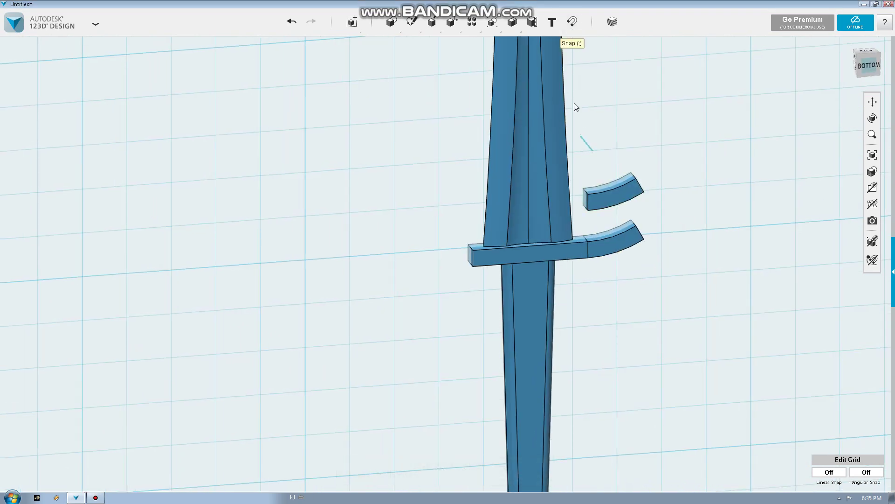
click(587, 203)
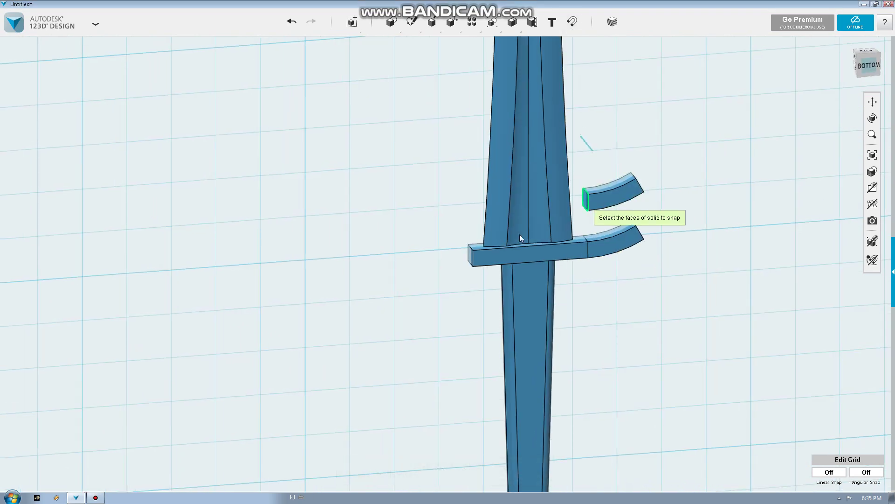
click(468, 257)
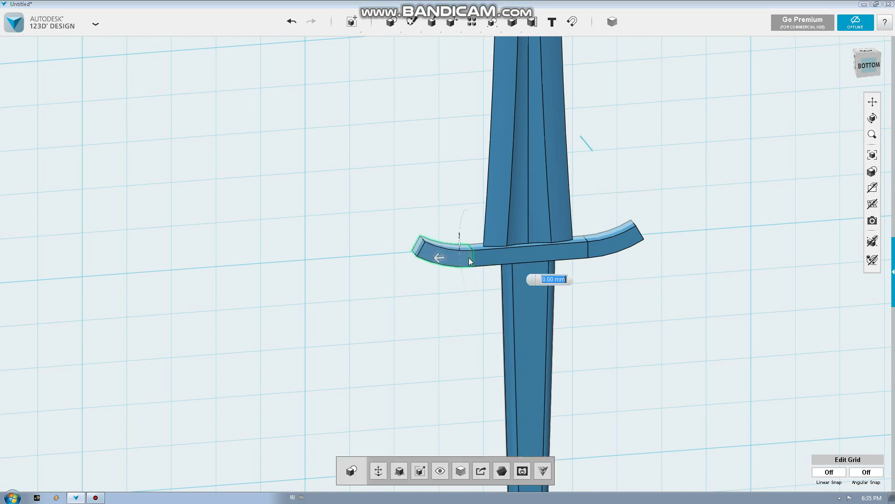
click(444, 201)
scroll(443, 202, down, 3)
mouse_move(443, 202)
right_down()
mouse_move(436, 362)
mouse_move(421, 343)
right_up()
- Merge the left crossguard arm into the right arm, forming one guard body with both tips
scroll(421, 343, down, 2)
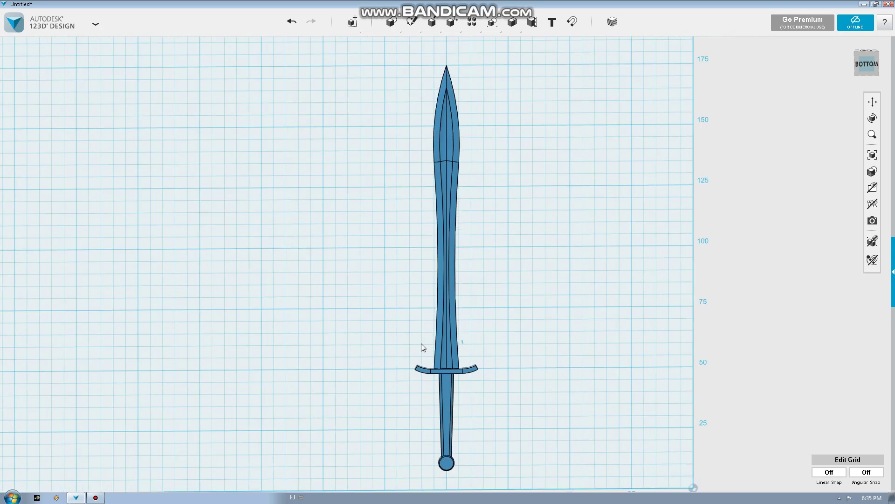
scroll(448, 382, up, 2)
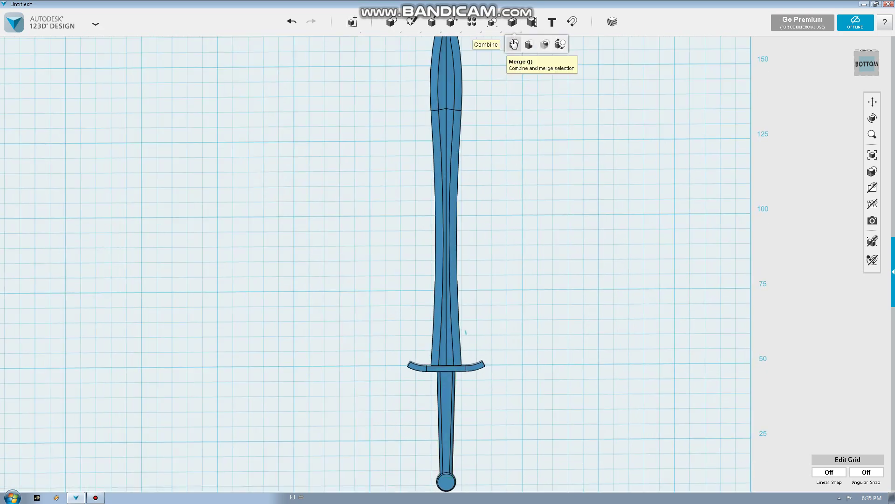
click(514, 45)
click(464, 368)
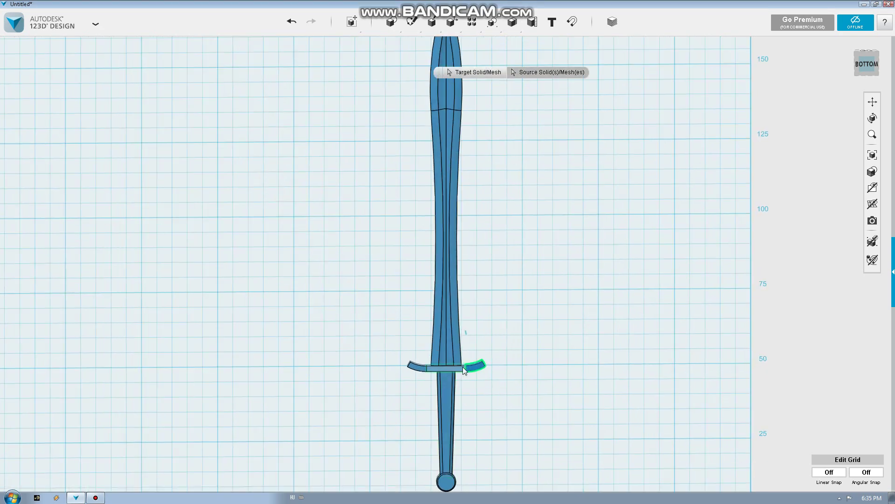
click(415, 368)
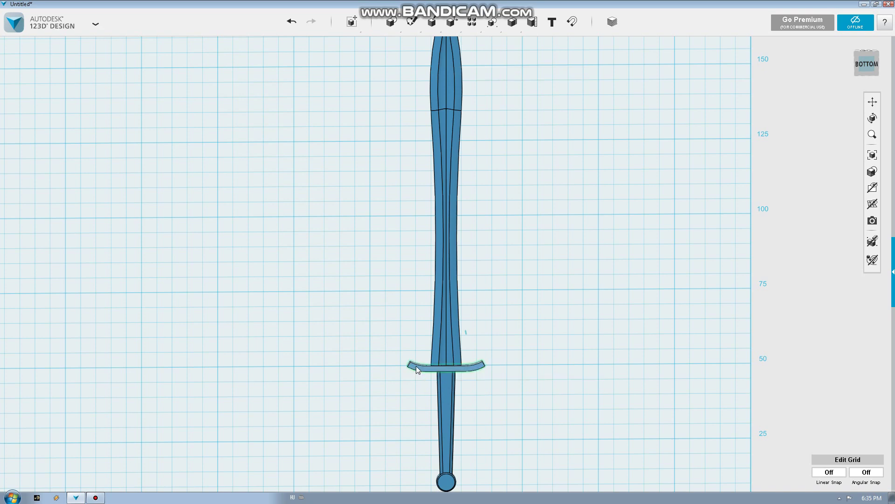
scroll(415, 327, down, 1)
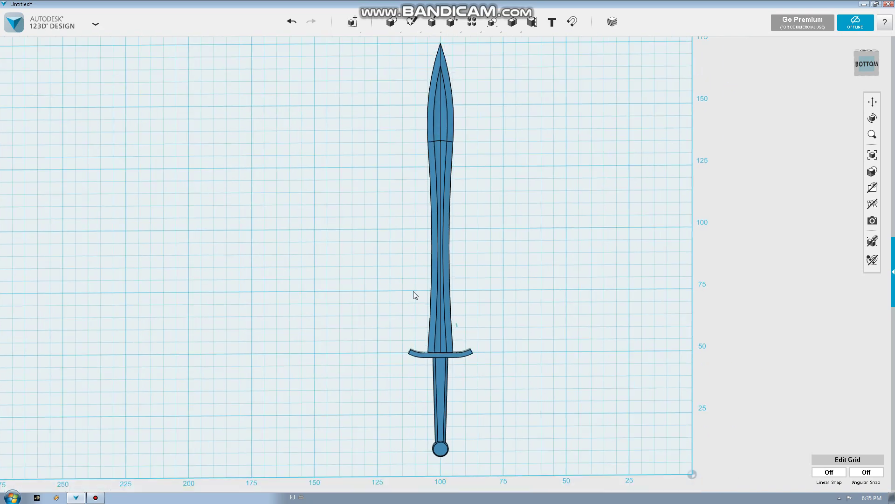
- Give the blade an aluminium material with a light grey tint
click(613, 27)
drag(444, 318, 640, 166)
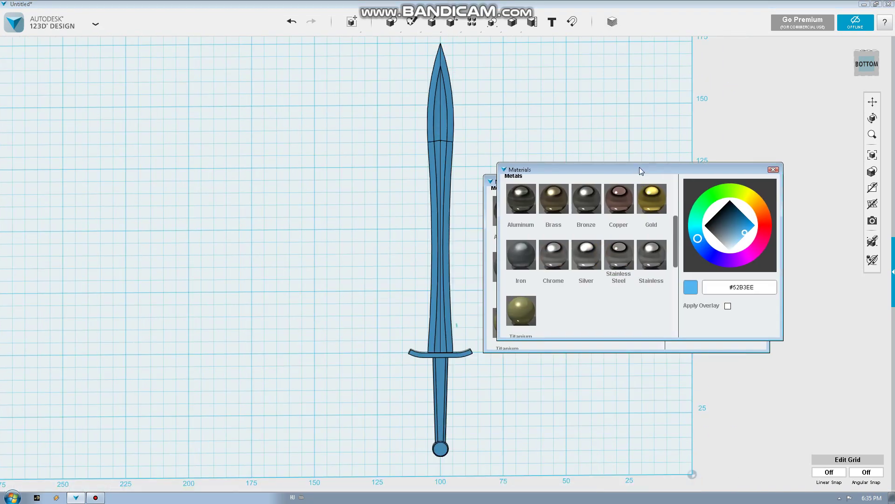
click(433, 167)
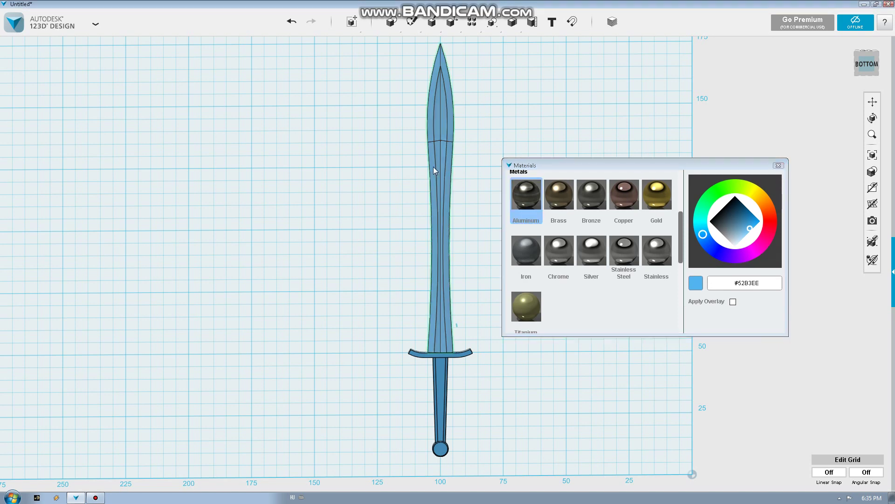
click(730, 234)
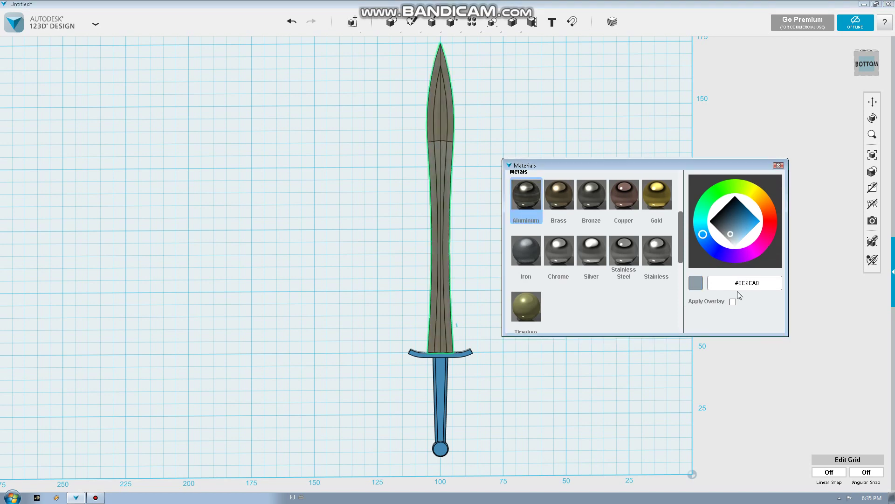
click(733, 302)
click(736, 241)
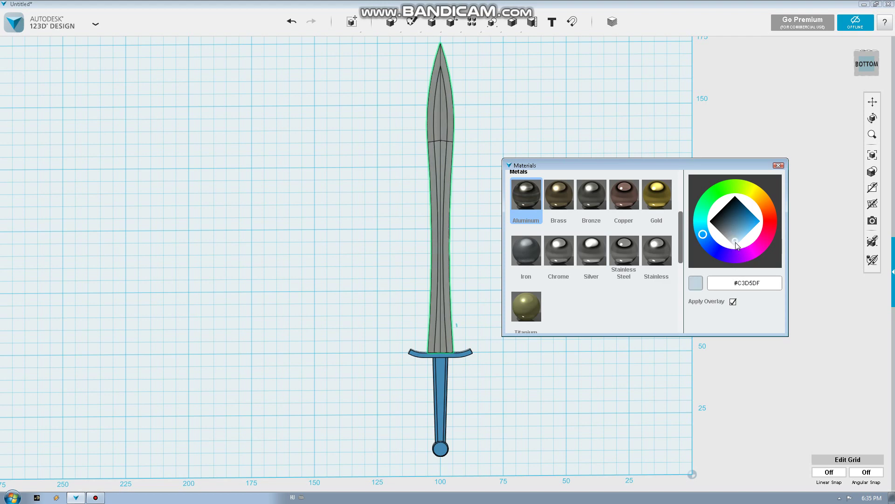
- Apply darker grey aluminium to the crossguard and handle, and blue-grey metal to the pommel
click(466, 357)
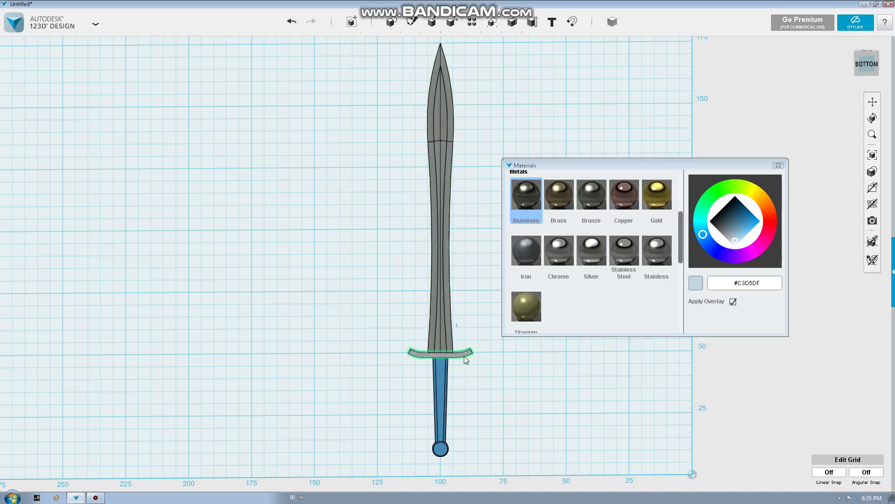
click(724, 217)
click(443, 381)
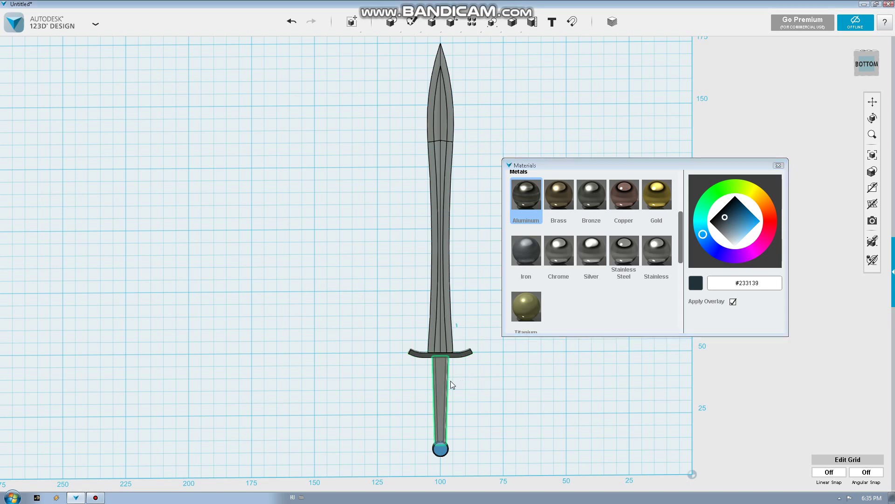
click(727, 230)
click(721, 226)
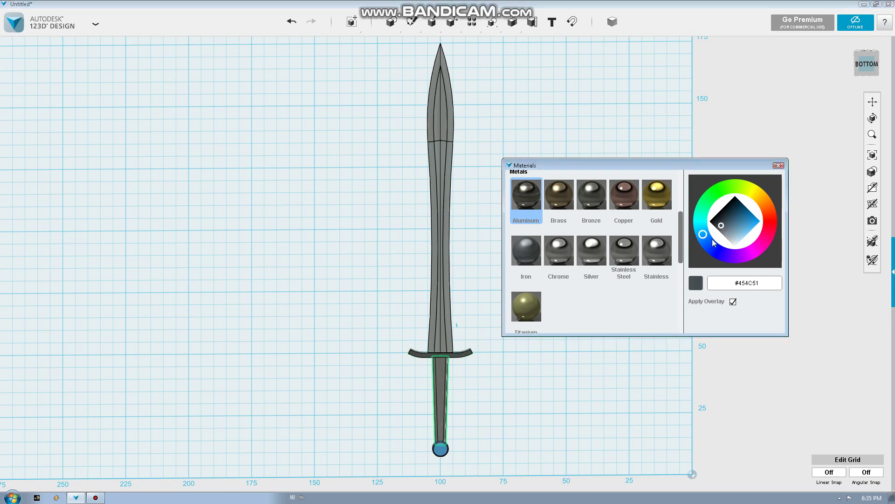
click(440, 450)
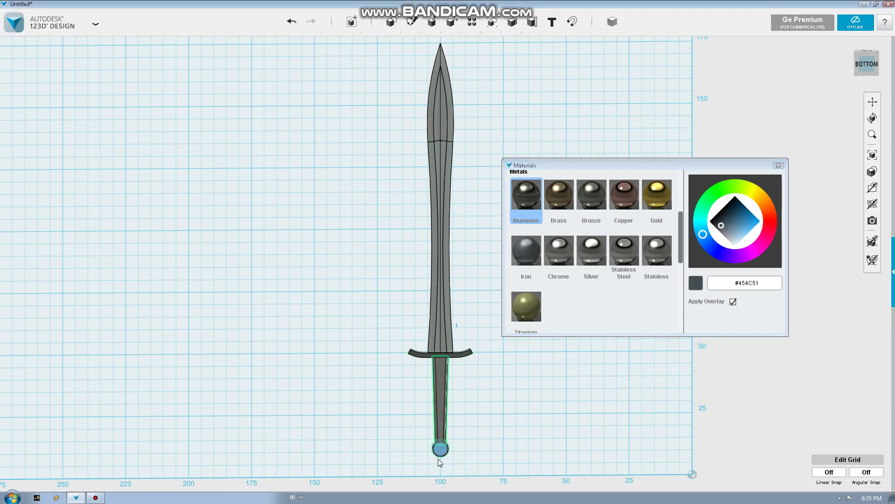
click(731, 239)
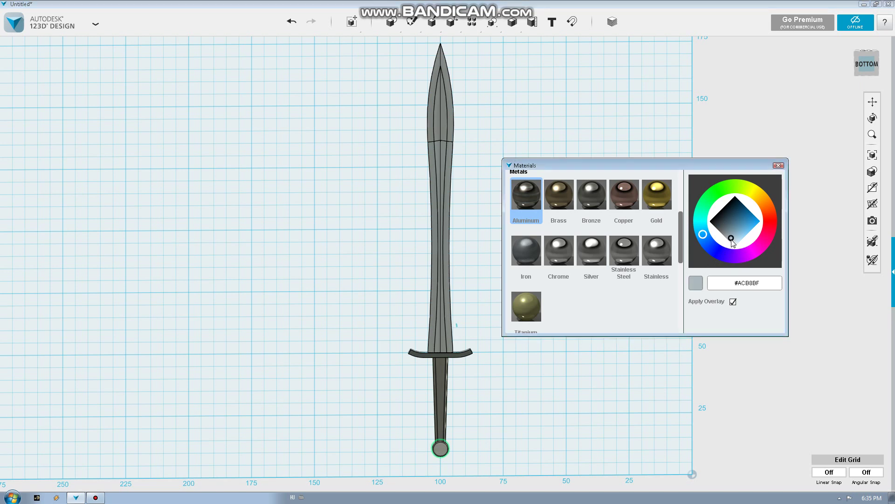
click(779, 166)
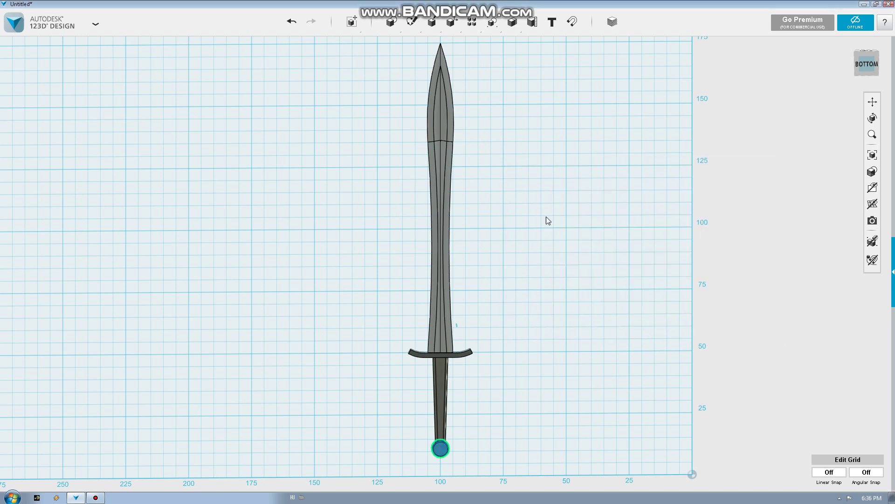
- Review the pommel's material in the Materials panel, then close it
click(611, 24)
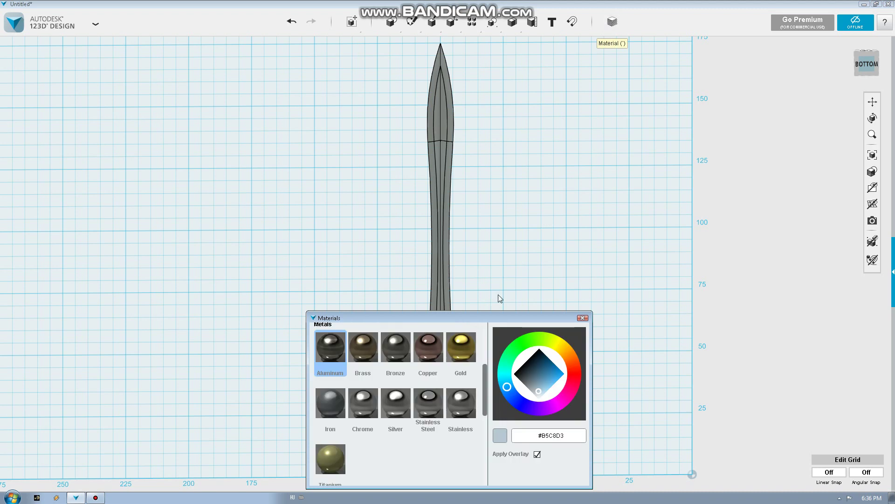
drag(367, 320, 595, 210)
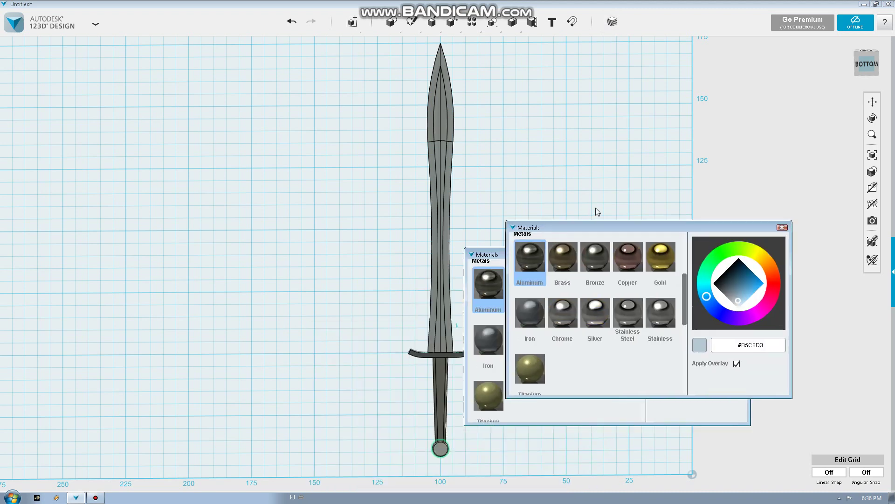
click(810, 209)
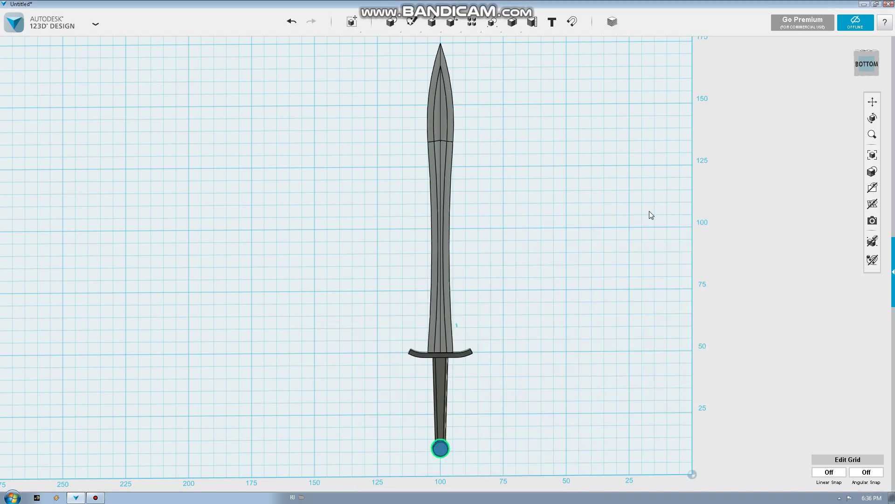
- Hide sketches to remove the stray mark, then return to a flat bottom view
right_drag(591, 215, 734, 223)
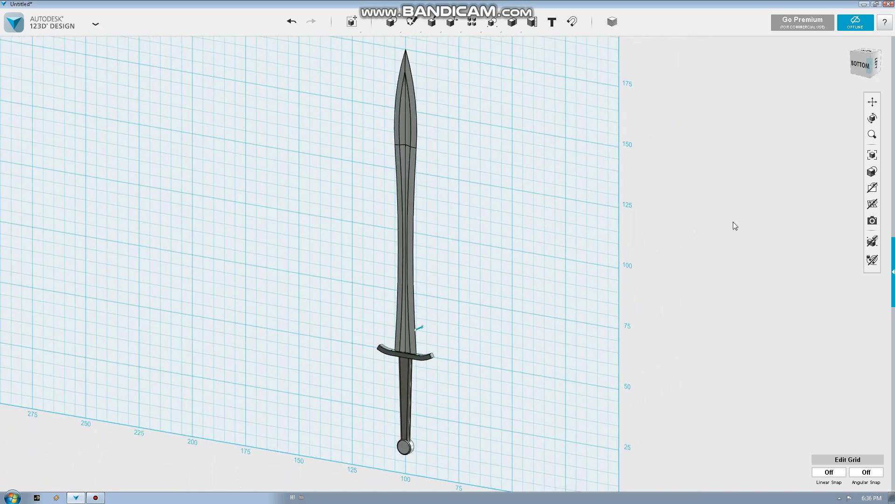
click(835, 223)
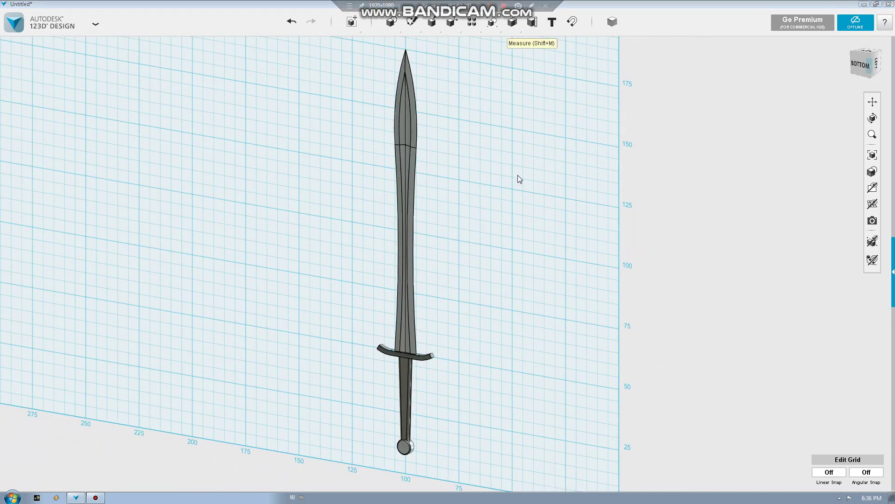
right_drag(517, 178, 506, 183)
mouse_move(549, 258)
right_down()
mouse_move(568, 200)
mouse_move(500, 170)
right_up()
mouse_move(500, 170)
middle_down()
mouse_move(542, 212)
mouse_move(542, 232)
middle_up()
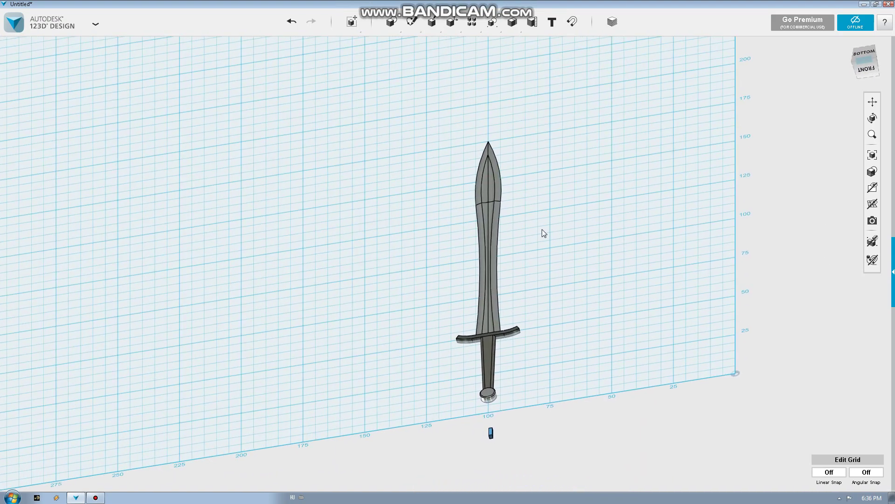
middle_drag(554, 273, 555, 279)
scroll(555, 279, down, 2)
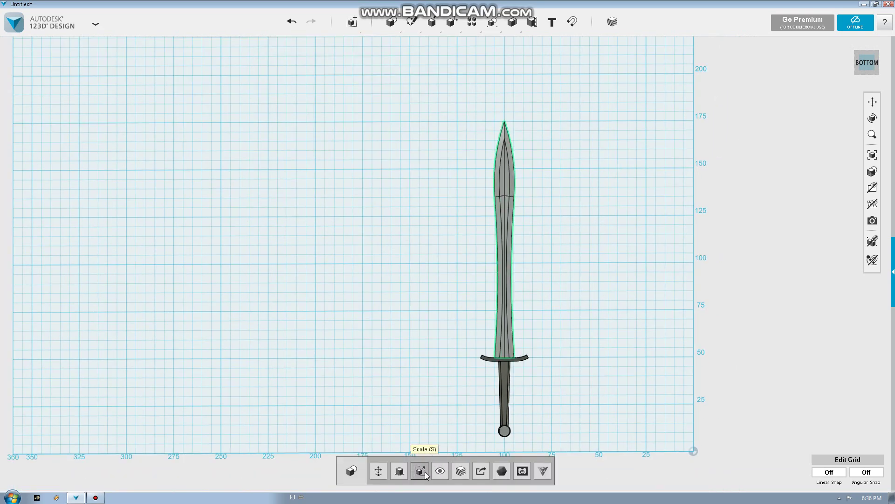
- Smart Scale the blade length to about 157 units and confirm
click(398, 472)
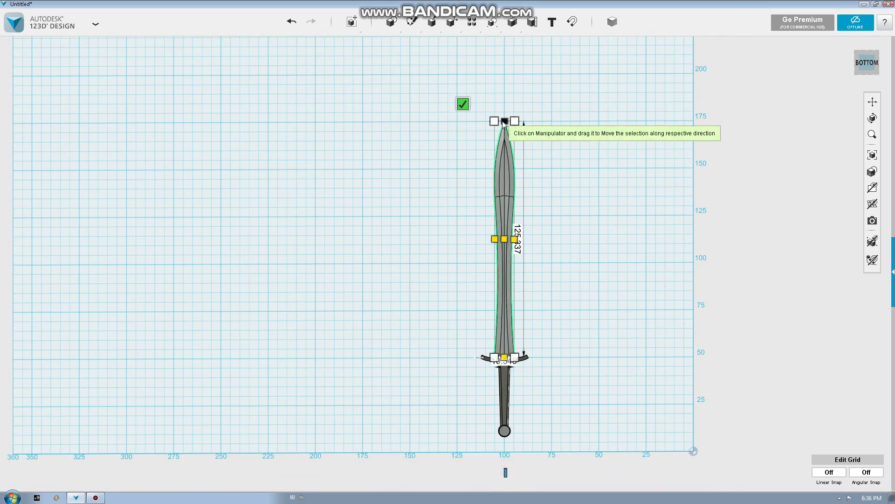
mouse_move(505, 120)
mouse_down()
mouse_move(527, 252)
mouse_move(514, 222)
mouse_up()
drag(504, 174, 494, 60)
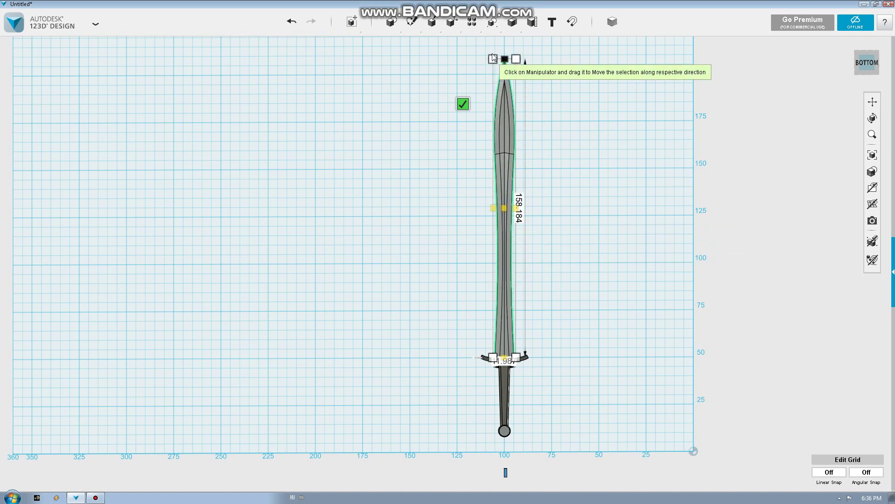
drag(494, 60, 496, 64)
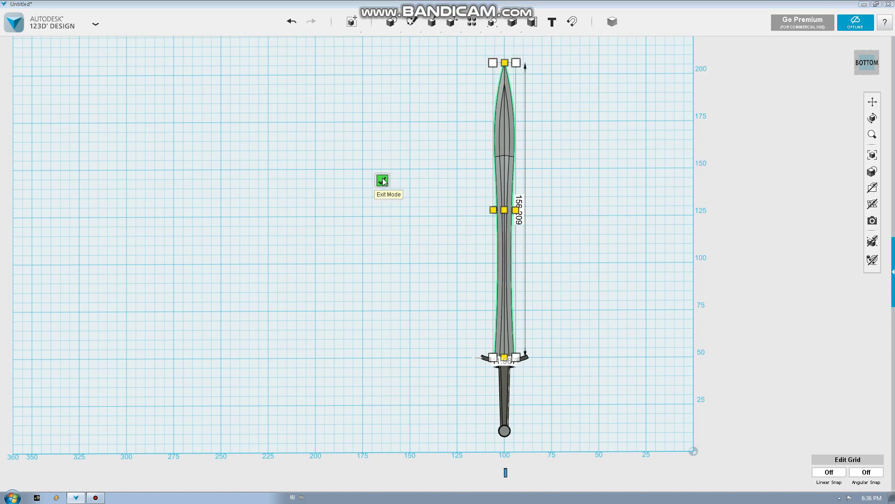
click(382, 181)
middle_drag(408, 194, 354, 183)
mouse_move(463, 234)
right_down()
mouse_move(478, 182)
mouse_move(531, 240)
mouse_move(431, 256)
mouse_move(371, 247)
right_up()
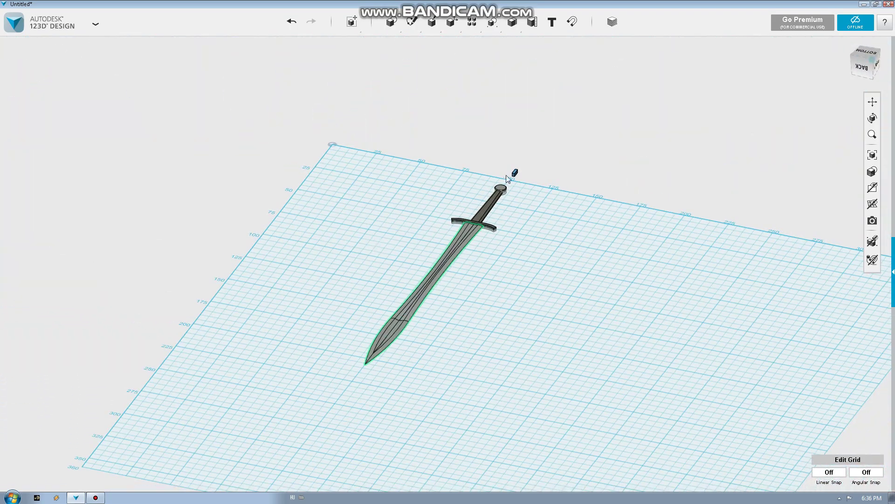
- Turn off grid visibility and frame the whole sword from below
click(875, 206)
scroll(416, 304, up, 3)
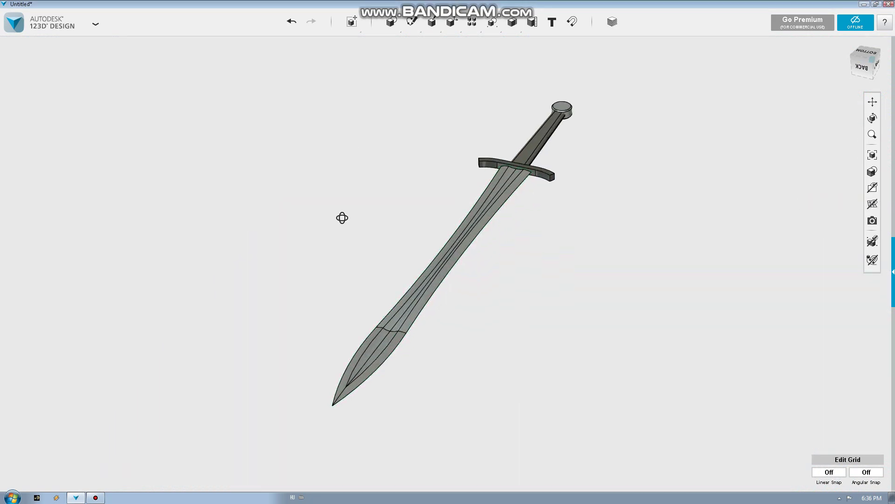
scroll(361, 198, up, 2)
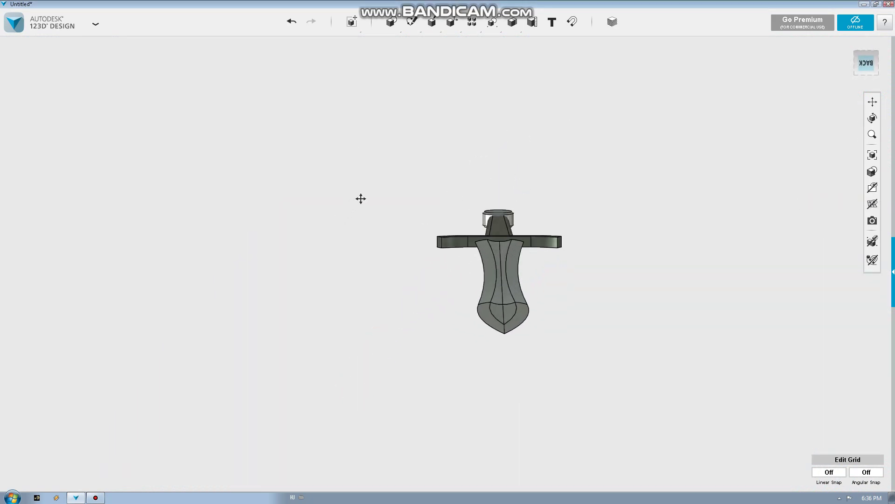
middle_drag(361, 199, 291, 188)
mouse_move(433, 135)
right_down()
mouse_move(369, 190)
mouse_move(462, 195)
right_up()
scroll(461, 192, up, 3)
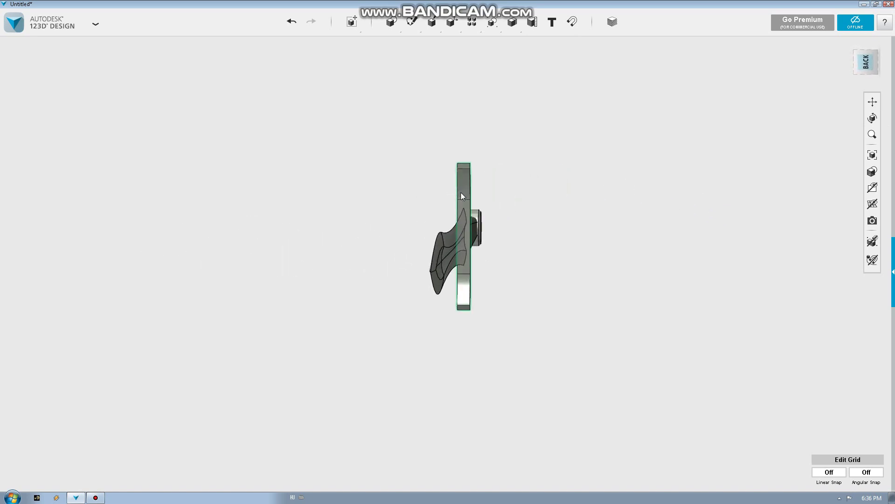
- Non-uniformly scale the blade along Z only, to a factor of about 1.9
click(446, 237)
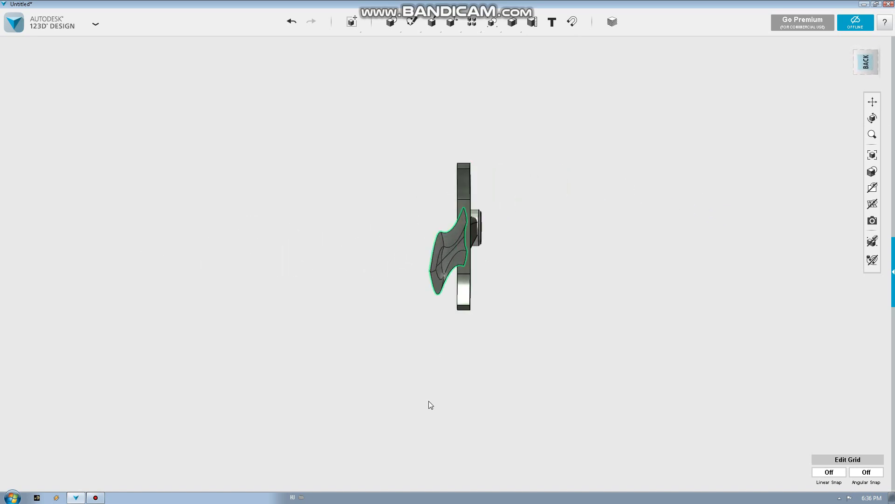
click(424, 472)
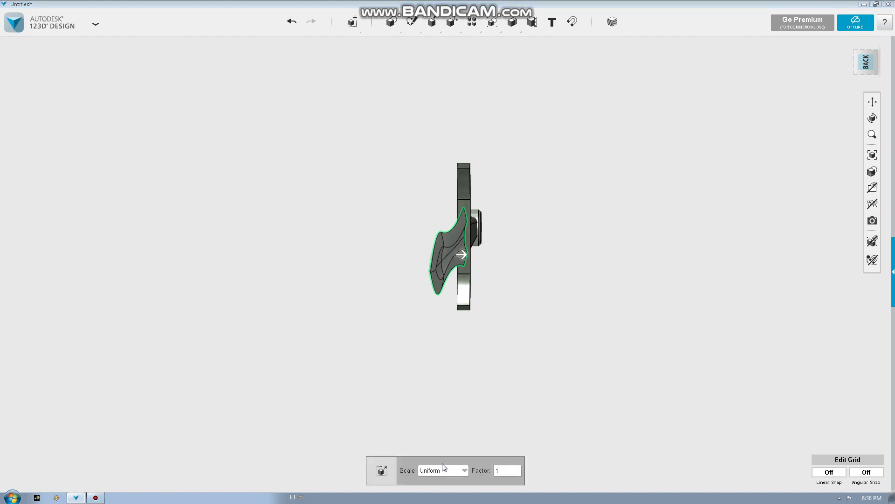
click(442, 469)
click(443, 488)
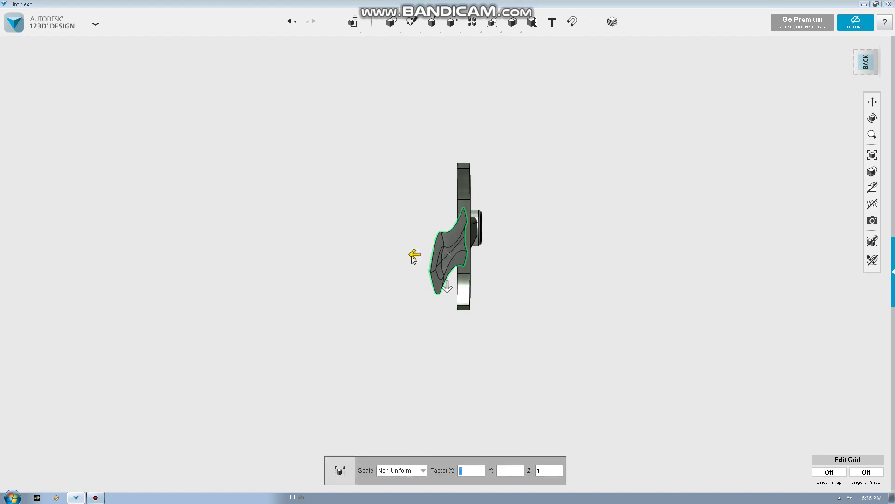
drag(392, 260, 396, 261)
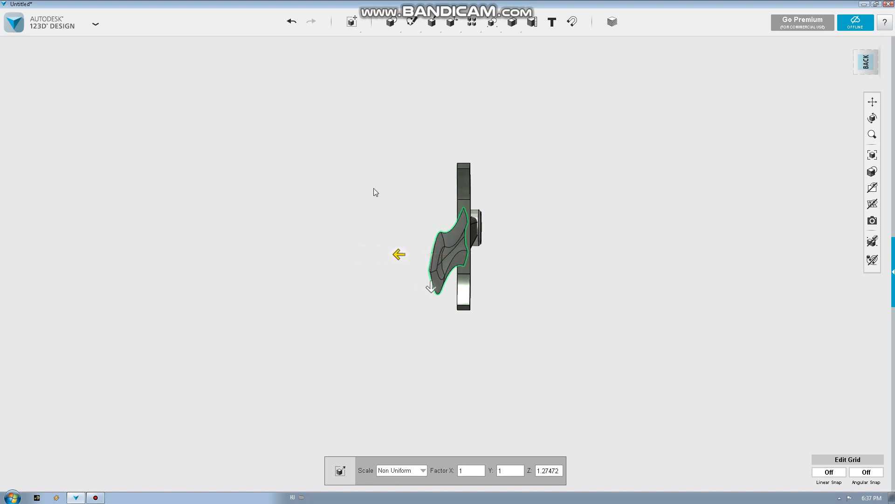
right_drag(394, 206, 463, 207)
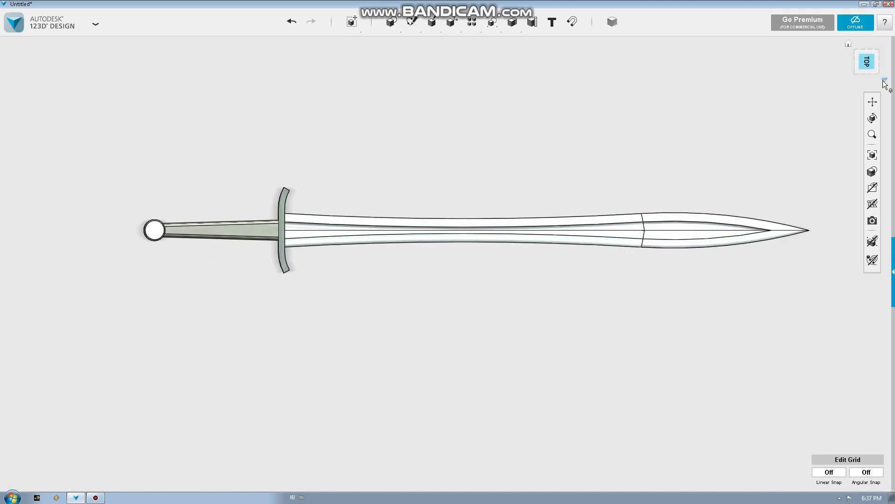
- Switch to Perspective view and orbit until the sword lies horizontal at an angle
click(885, 80)
click(852, 102)
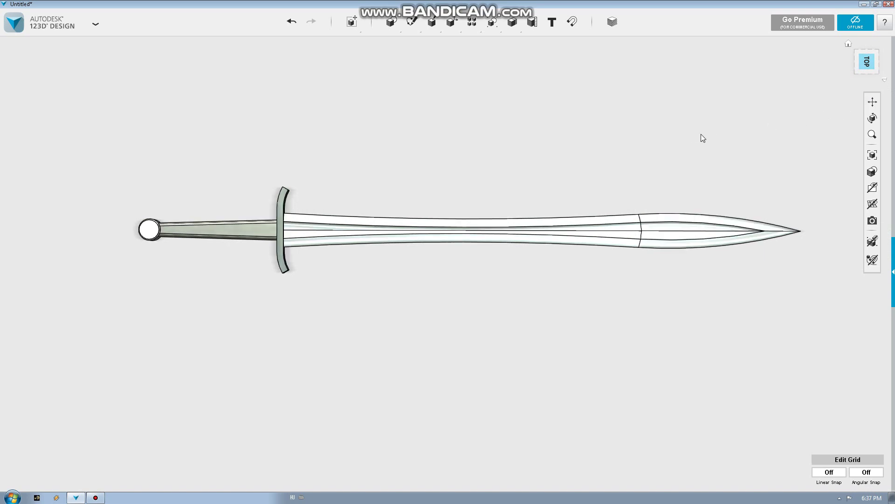
mouse_move(701, 135)
right_down()
mouse_move(620, 144)
mouse_move(562, 104)
mouse_move(404, 226)
mouse_move(376, 208)
mouse_move(422, 216)
mouse_move(454, 201)
mouse_move(474, 219)
mouse_move(508, 195)
mouse_move(536, 204)
mouse_move(503, 130)
mouse_move(516, 219)
mouse_move(536, 236)
mouse_move(446, 296)
right_up()
scroll(445, 296, down, 1)
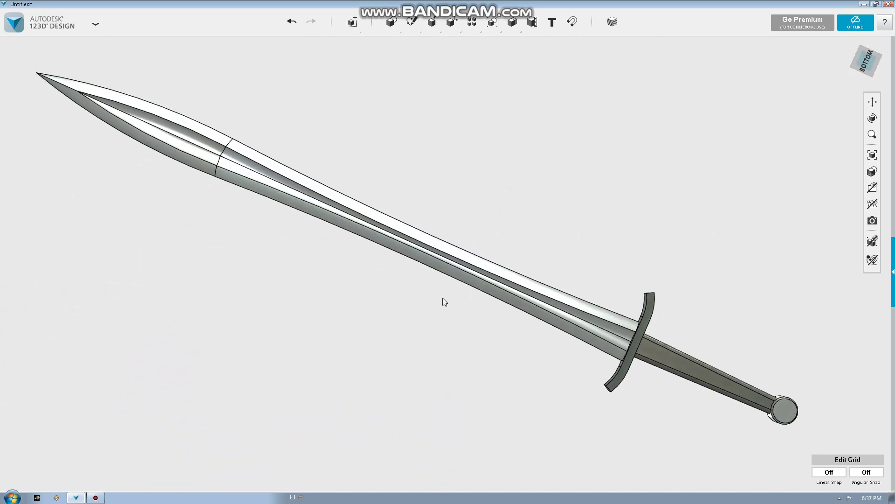
scroll(446, 296, down, 2)
middle_drag(490, 218, 518, 218)
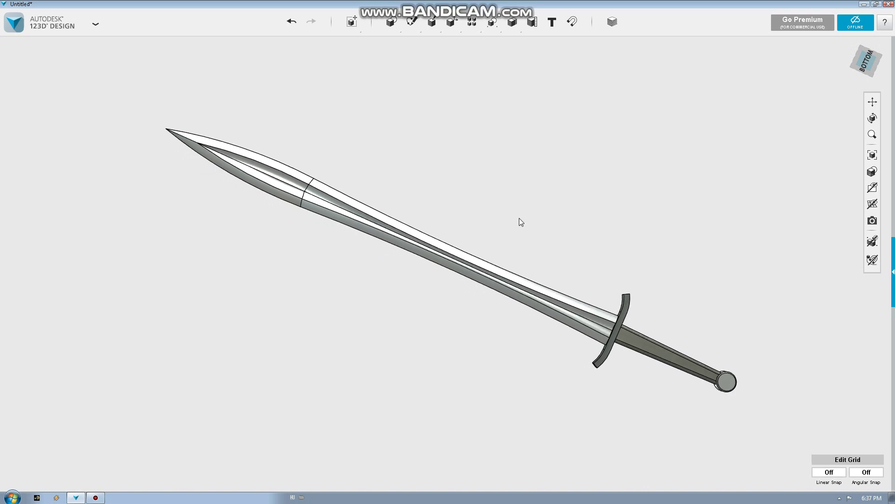
mouse_move(547, 214)
right_down()
mouse_move(525, 266)
mouse_move(481, 301)
mouse_move(491, 278)
mouse_move(482, 276)
mouse_move(449, 334)
mouse_move(417, 364)
mouse_move(452, 364)
mouse_move(492, 314)
mouse_move(506, 266)
mouse_move(378, 254)
right_up()
- Orbit, pan and zoom to view the whole sword straight on
scroll(442, 335, up, 5)
middle_drag(441, 335, 319, 135)
scroll(366, 222, up, 2)
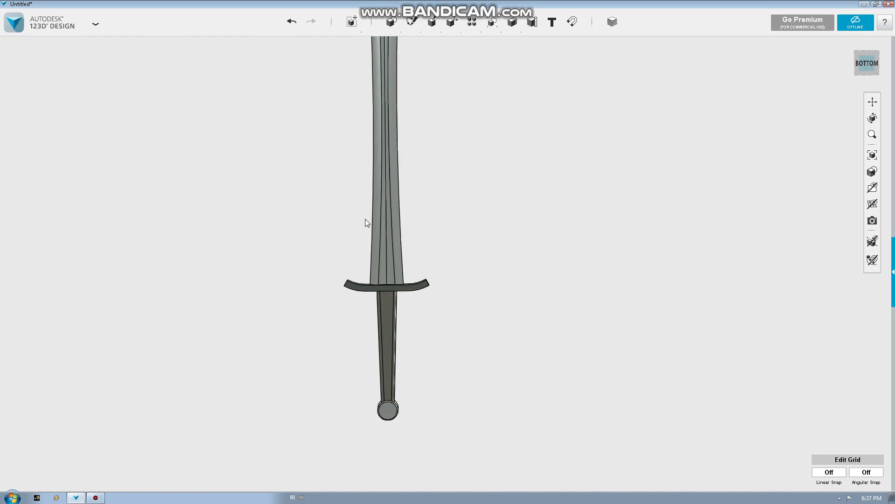
middle_drag(370, 218, 429, 216)
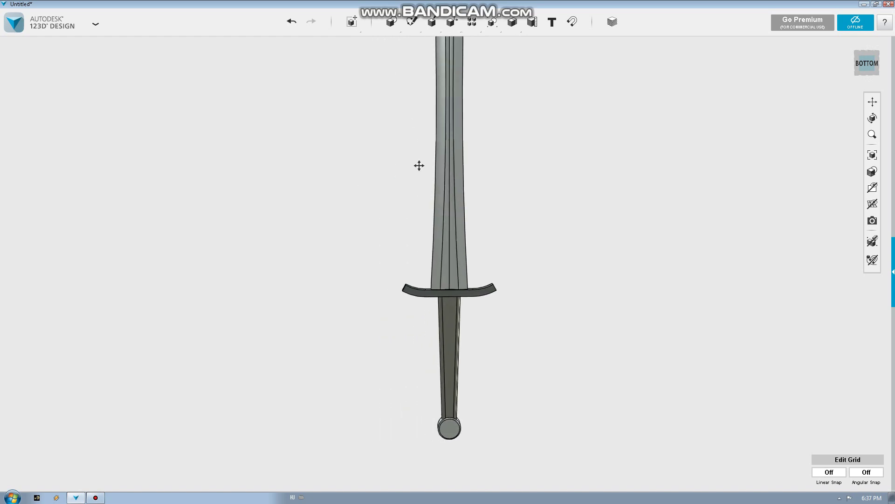
middle_drag(419, 165, 433, 326)
scroll(416, 325, down, 5)
scroll(399, 259, up, 2)
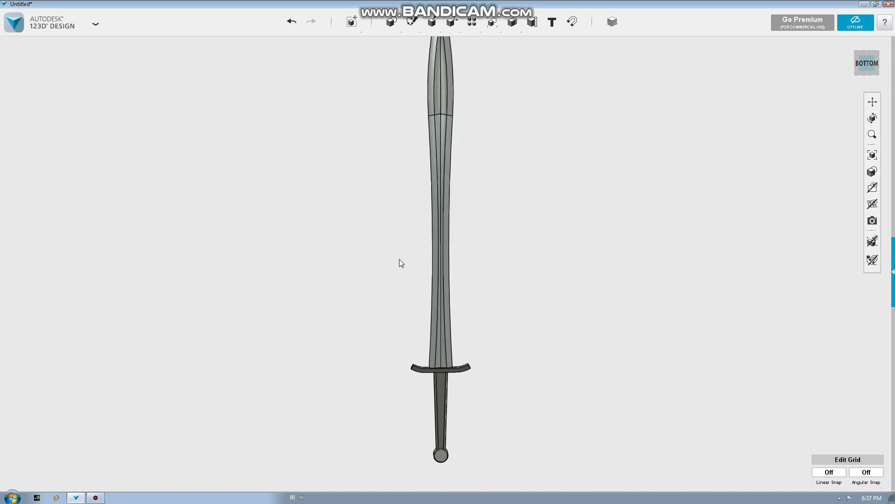
scroll(399, 259, down, 3)
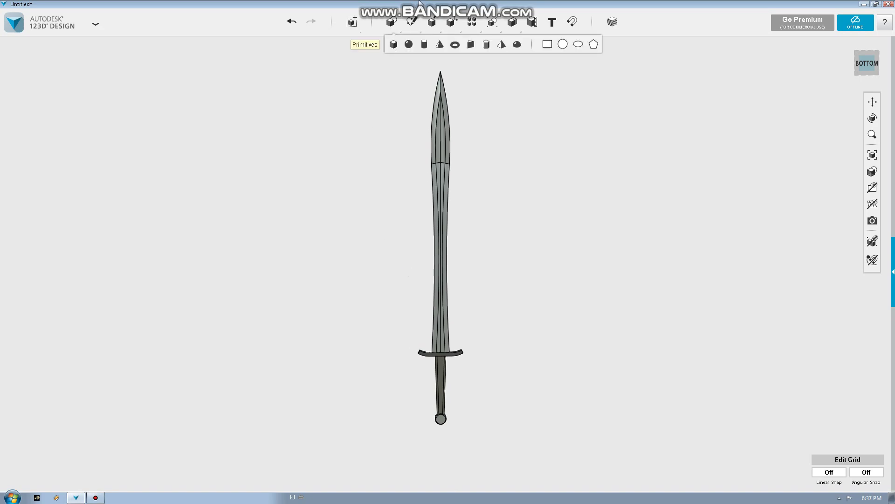